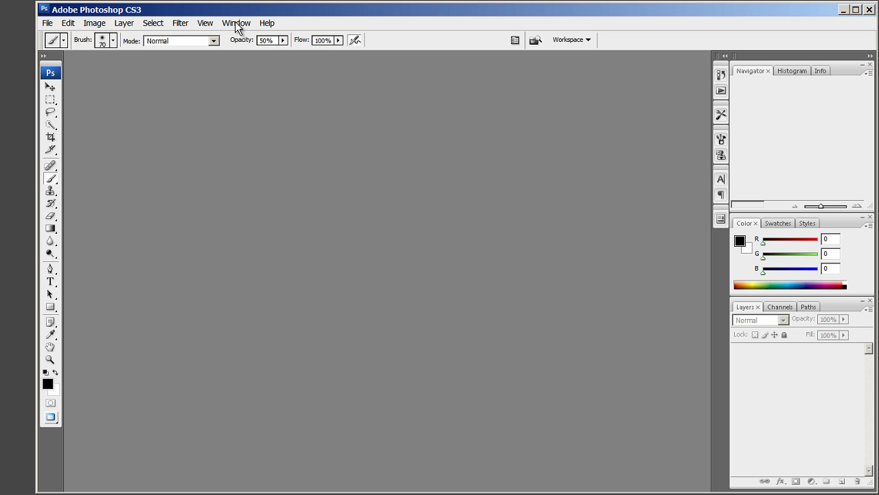
Apply Window > Workspace > Default Workspace to restore the standard Navigator, Color and Layers palettes
click(236, 22)
mouse_move(219, 46)
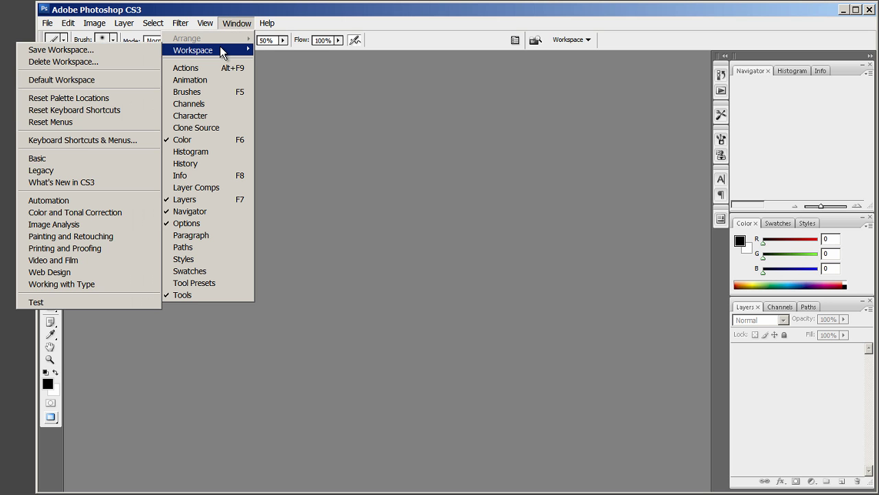
click(112, 81)
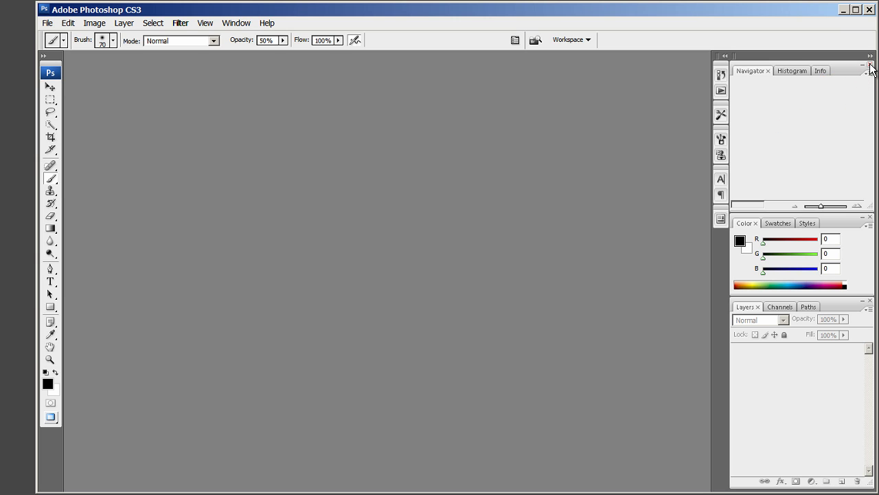
Close the Navigator group and dock the Color, Swatches, Styles and Layers palettes as icons
click(869, 64)
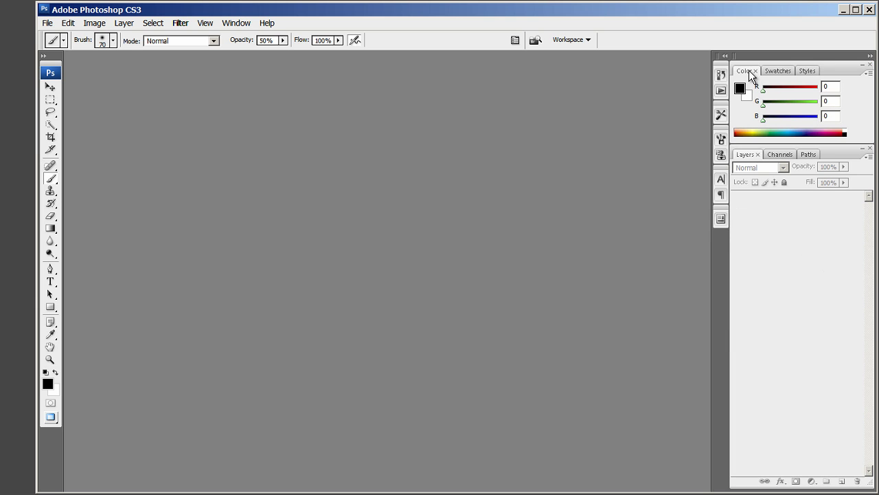
drag(748, 70, 721, 235)
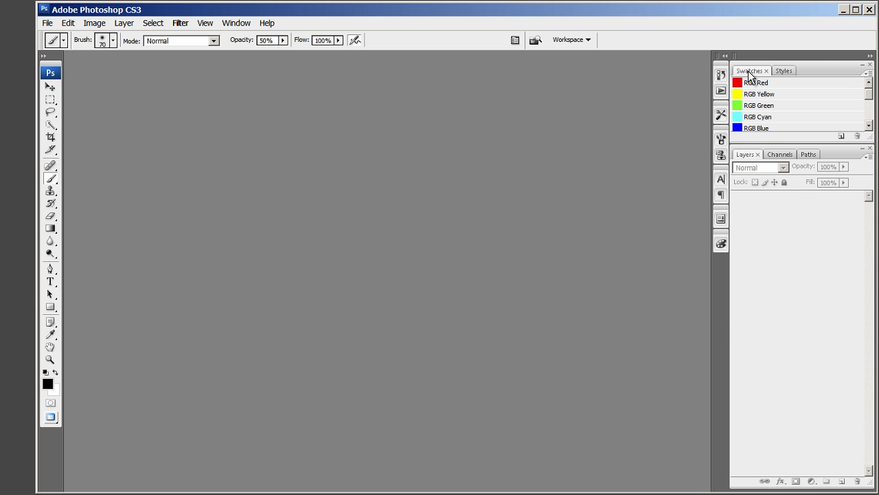
drag(748, 72, 720, 265)
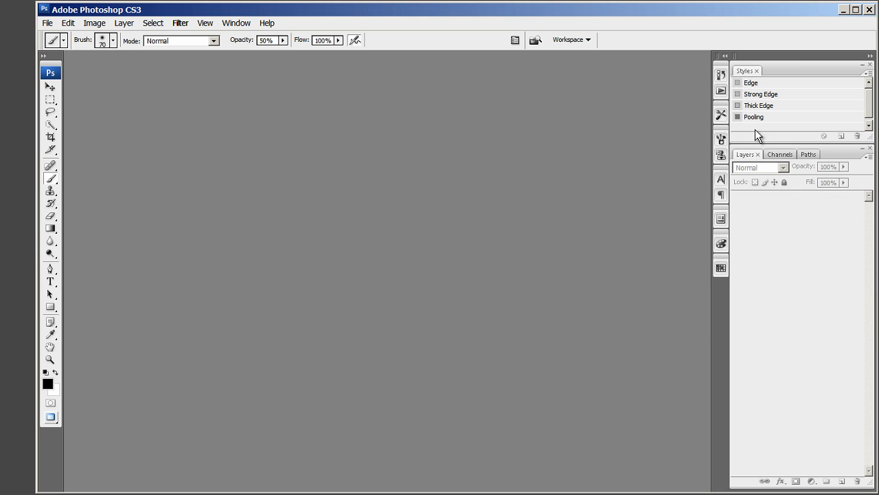
drag(744, 71, 715, 284)
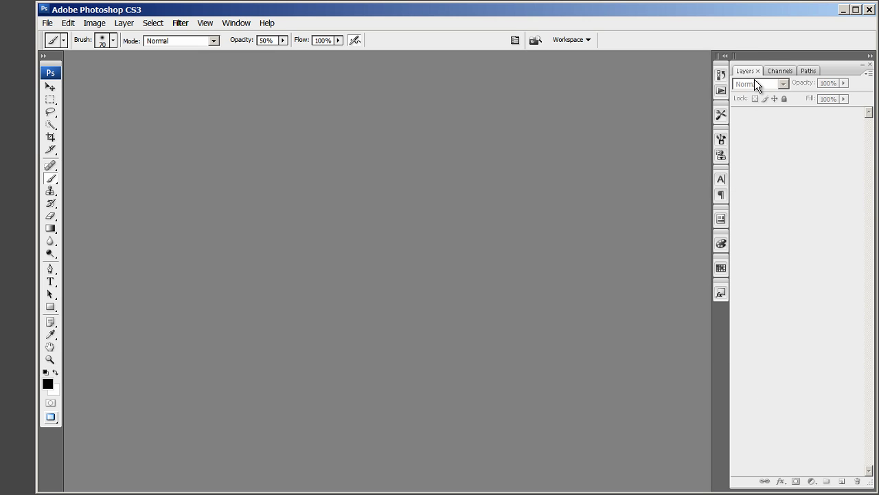
drag(755, 79, 729, 317)
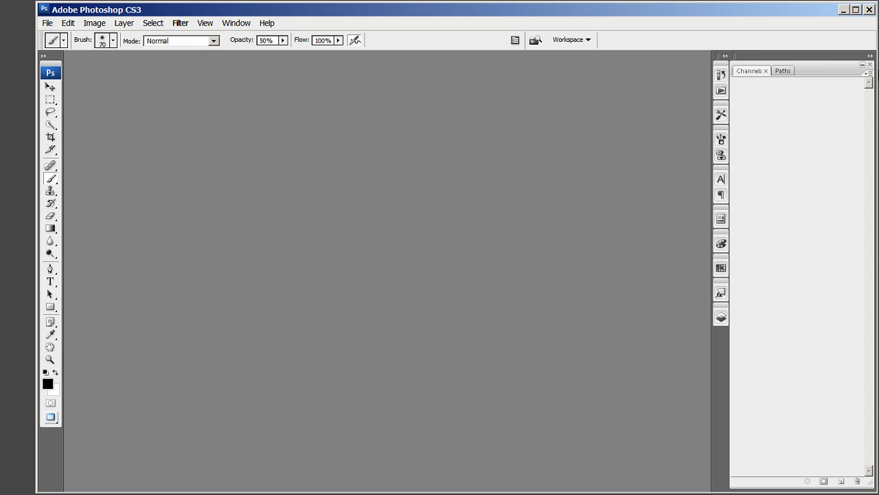
Collapse Channels and Paths, then remove the Clone Source, Character, Paragraph and Layer Comps palettes
click(870, 55)
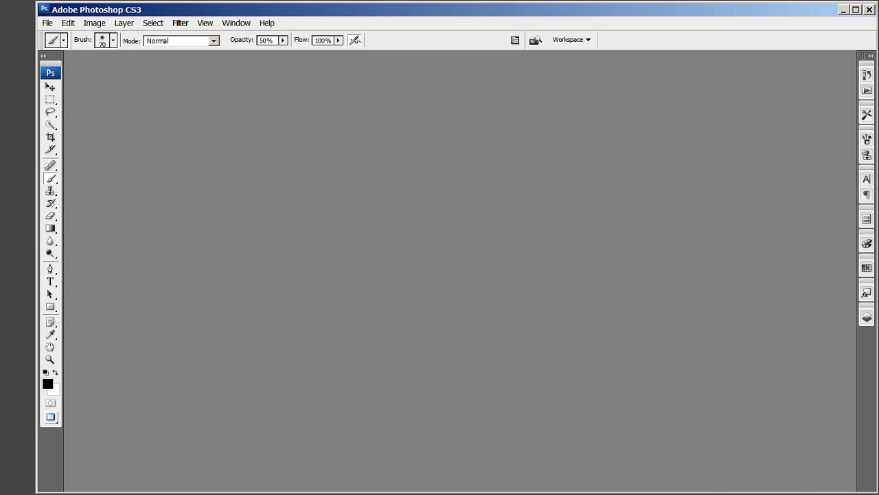
mouse_move(867, 154)
mouse_down()
mouse_move(866, 162)
mouse_move(733, 177)
mouse_move(638, 178)
mouse_up()
click(750, 176)
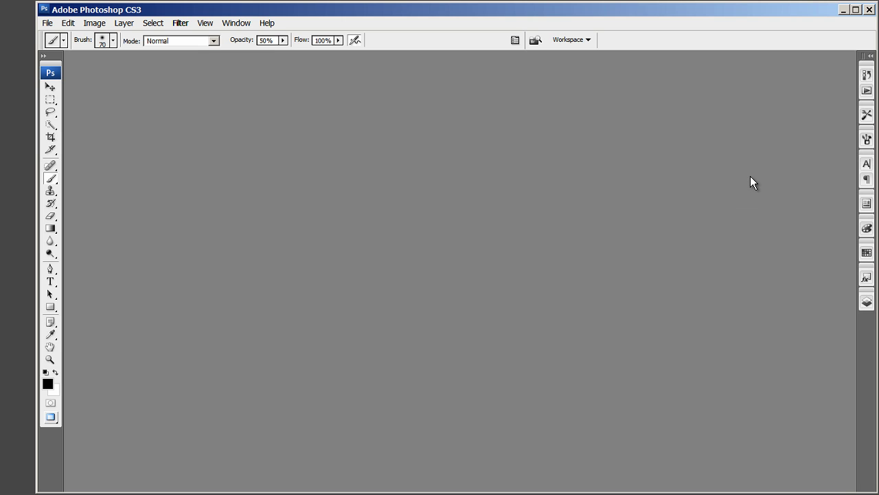
drag(867, 164, 692, 167)
click(795, 162)
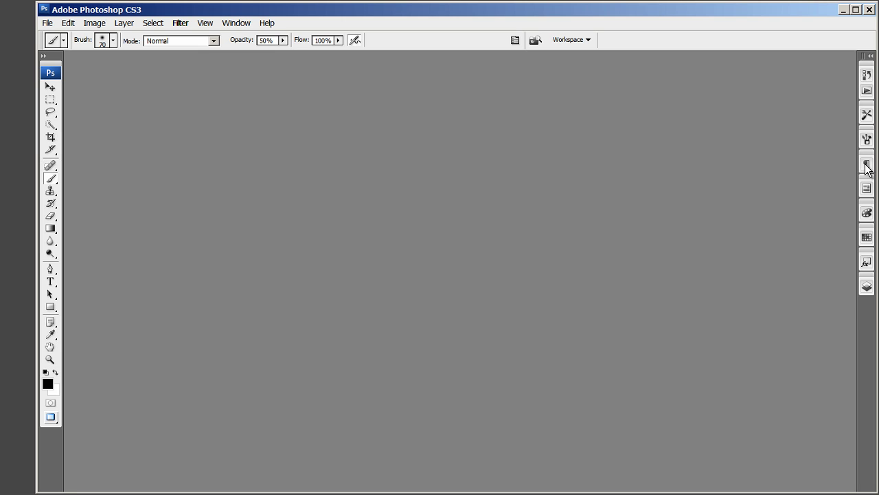
drag(867, 163, 612, 152)
click(722, 142)
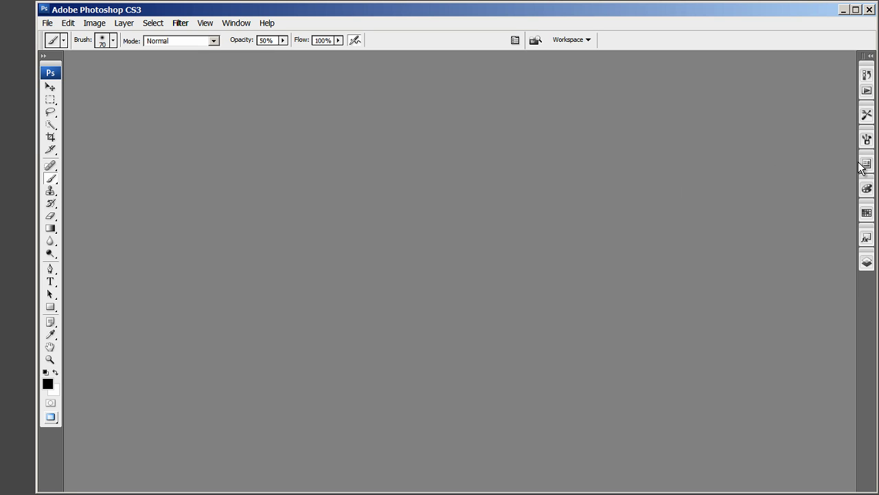
drag(866, 163, 608, 143)
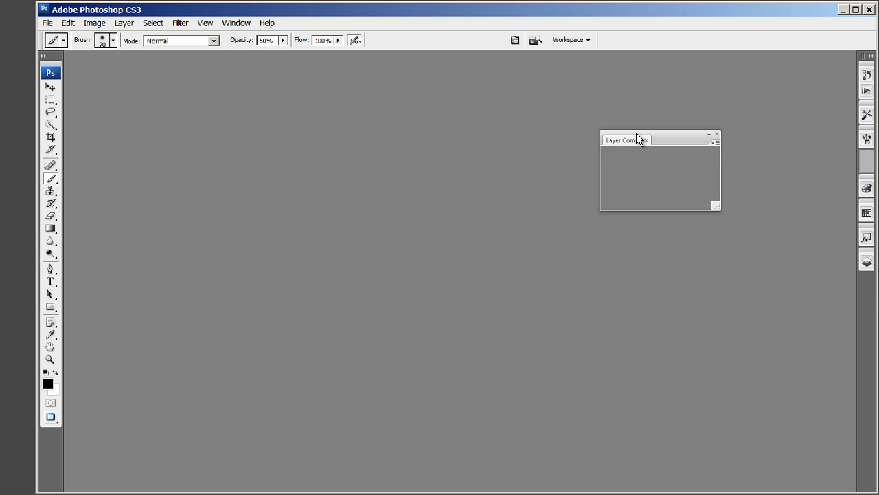
click(716, 135)
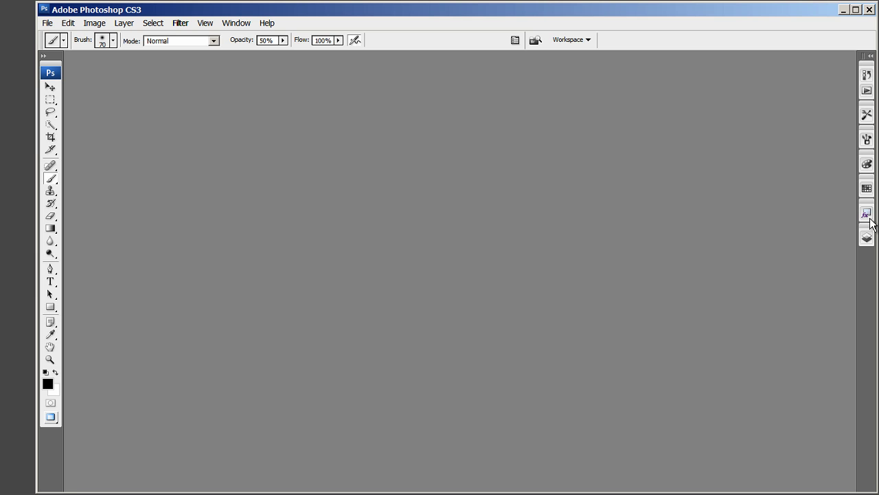
Reorder the dock icons, moving Styles and Layers up and Tool Presets into its own group
drag(867, 213, 867, 114)
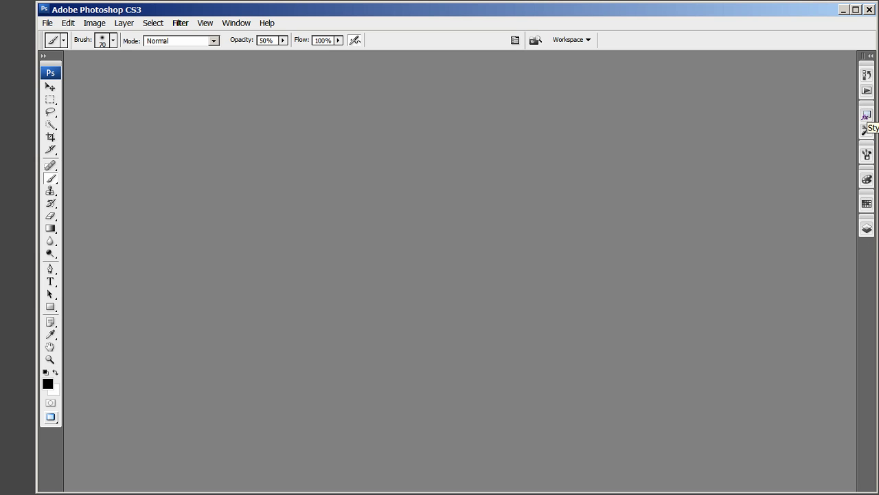
drag(868, 159, 869, 138)
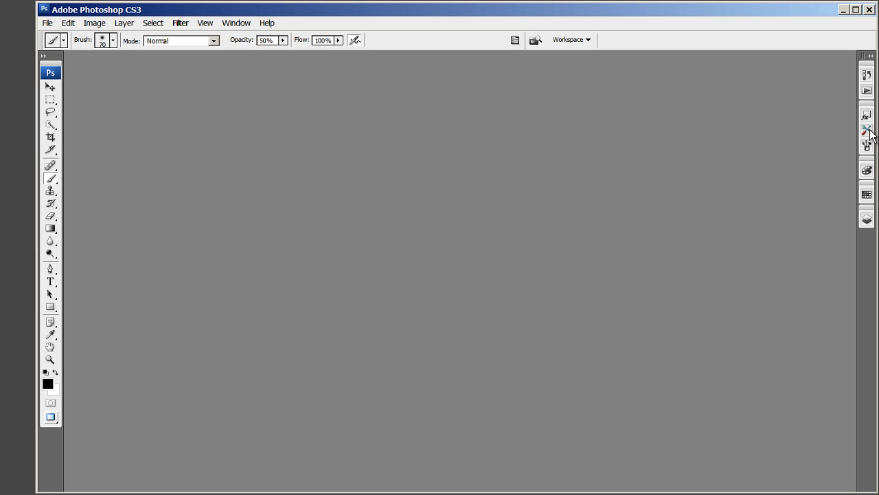
drag(866, 130, 867, 164)
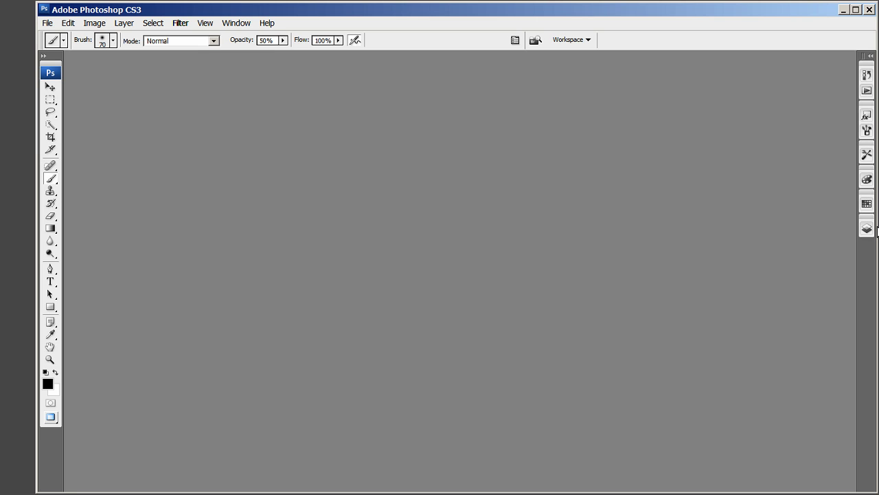
drag(866, 229, 866, 175)
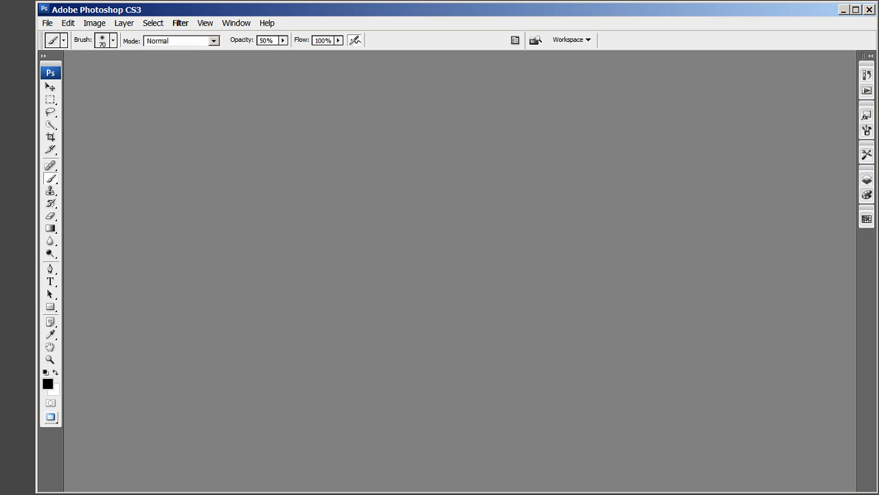
Save the current palette layout as the workspace 'Watercolor Workspace Minimal'
click(247, 26)
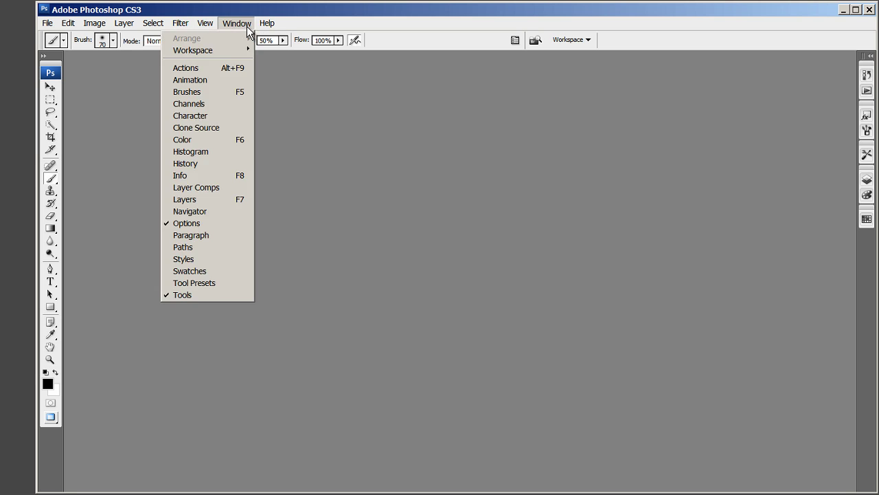
mouse_move(218, 49)
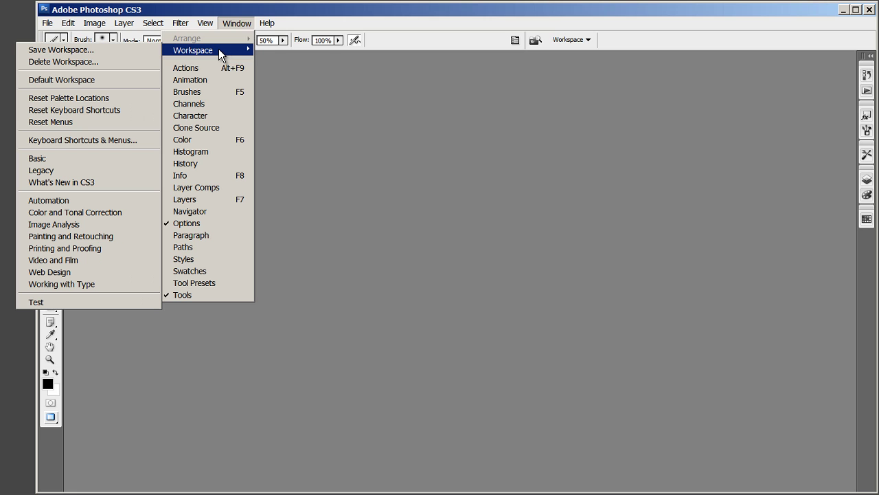
click(106, 49)
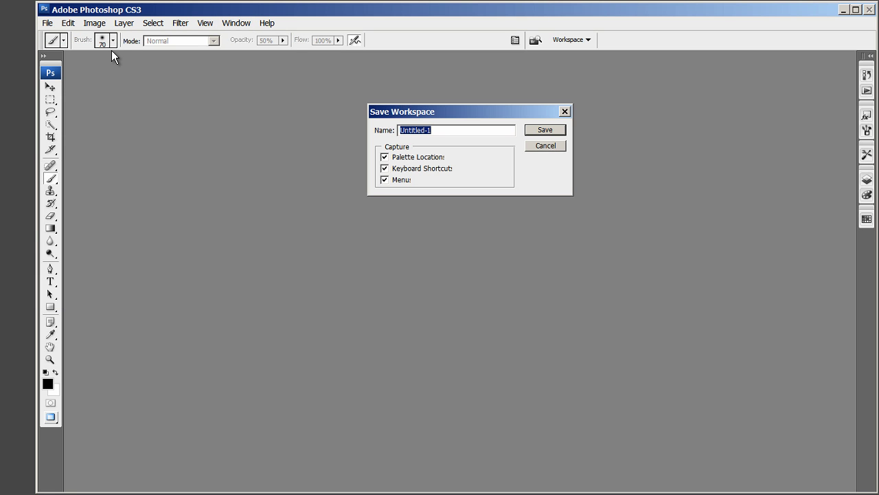
text(Watercolor Workspace )
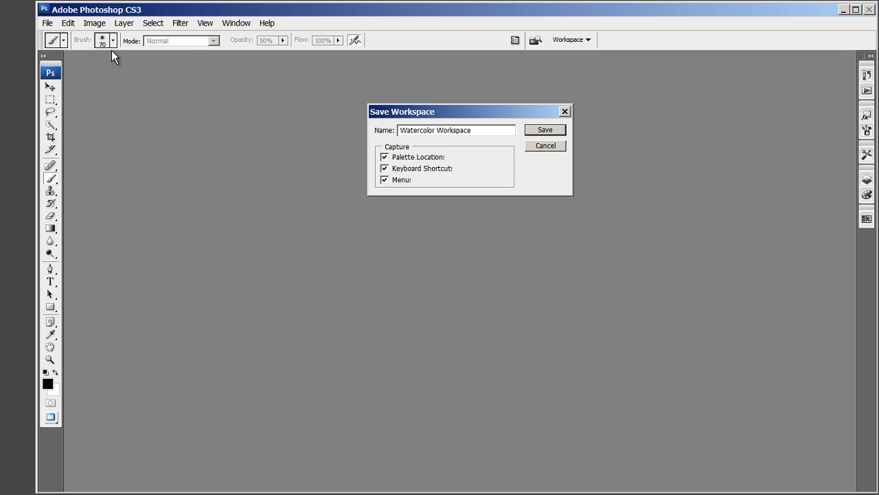
text(Minimal)
click(557, 131)
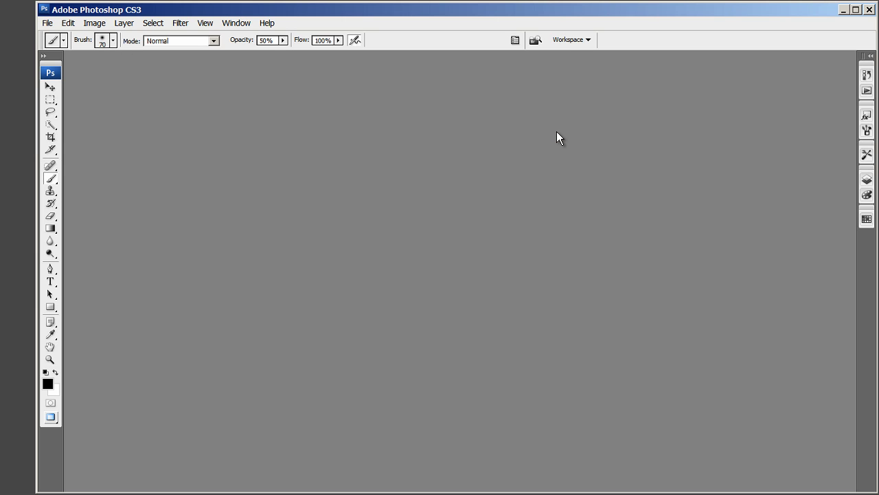
Switch back to the Default Workspace
click(240, 23)
mouse_move(210, 47)
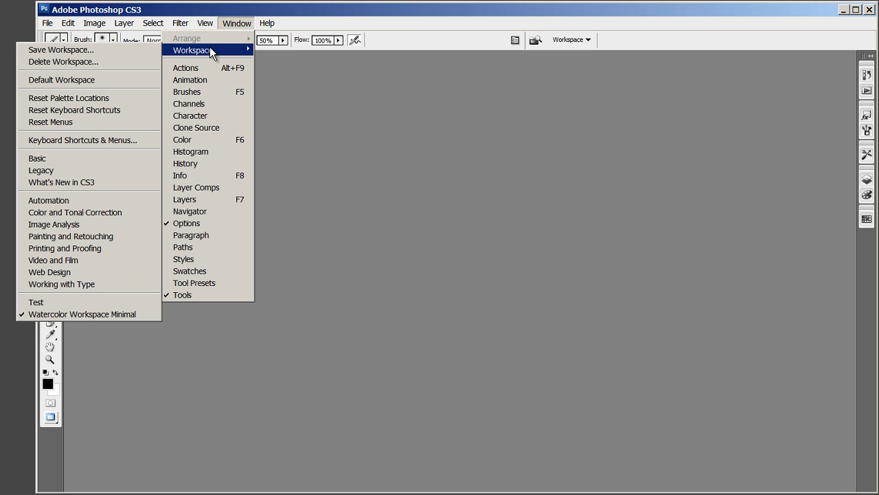
click(89, 81)
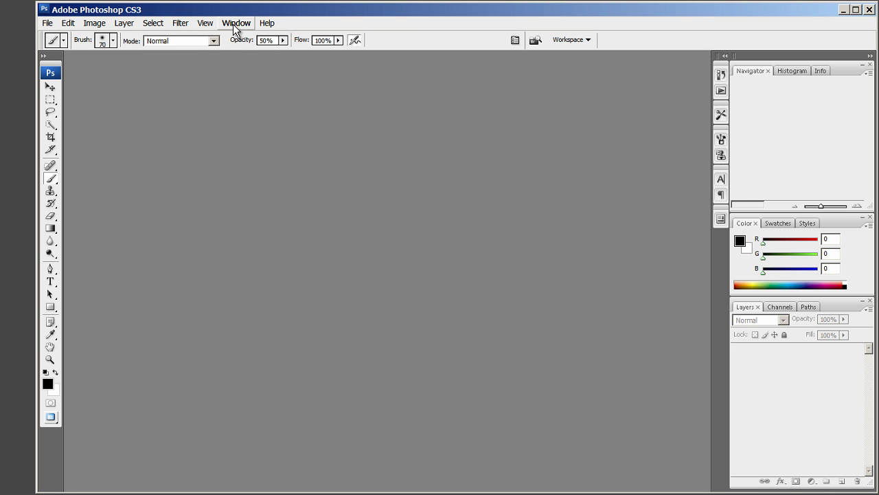
Apply the saved Watercolor Workspace Minimal workspace, confirming the prompt
click(233, 24)
mouse_move(195, 50)
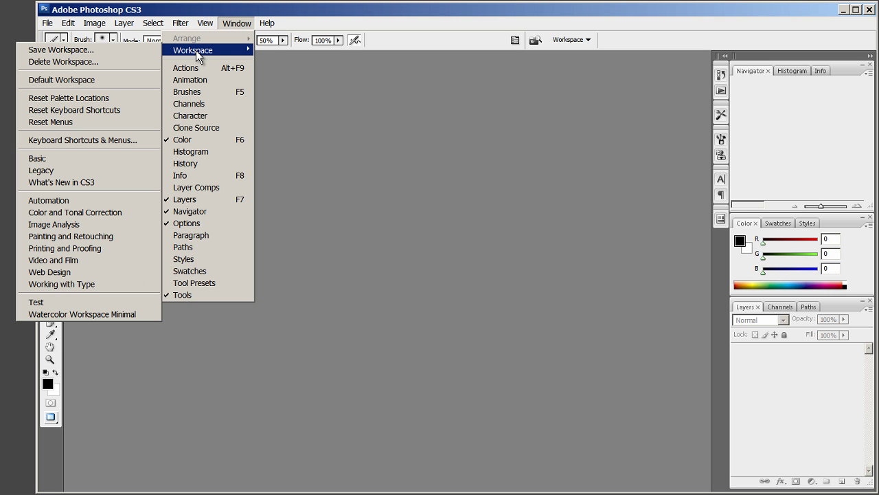
click(103, 313)
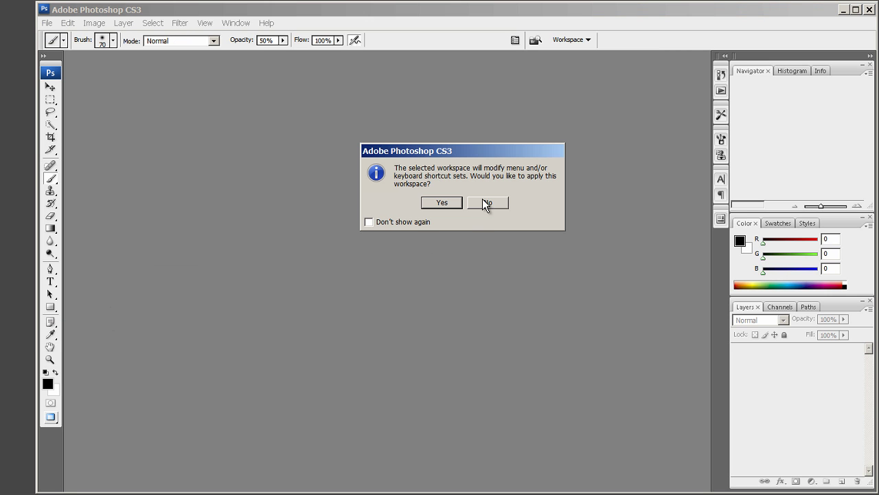
click(440, 203)
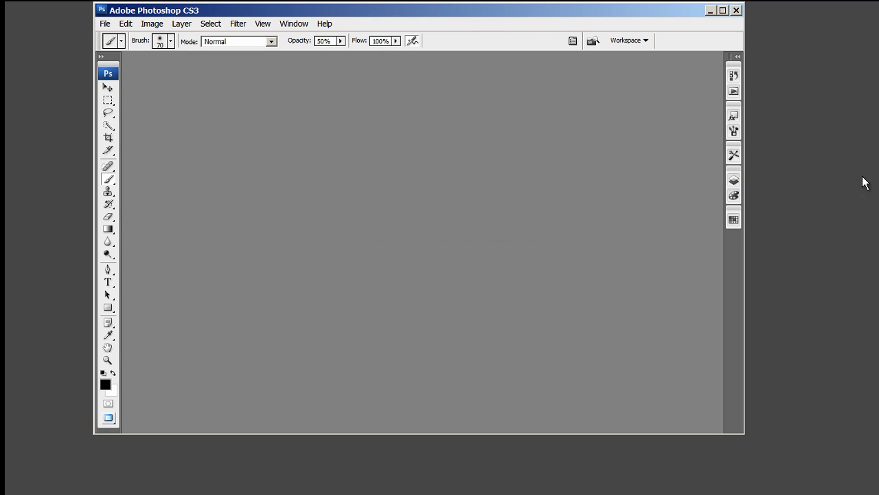
Start Replace Actions and select WatercolorActions.atn from Desktop > Photoshop Settings Pre-CS5 > Presets > Actions
click(732, 92)
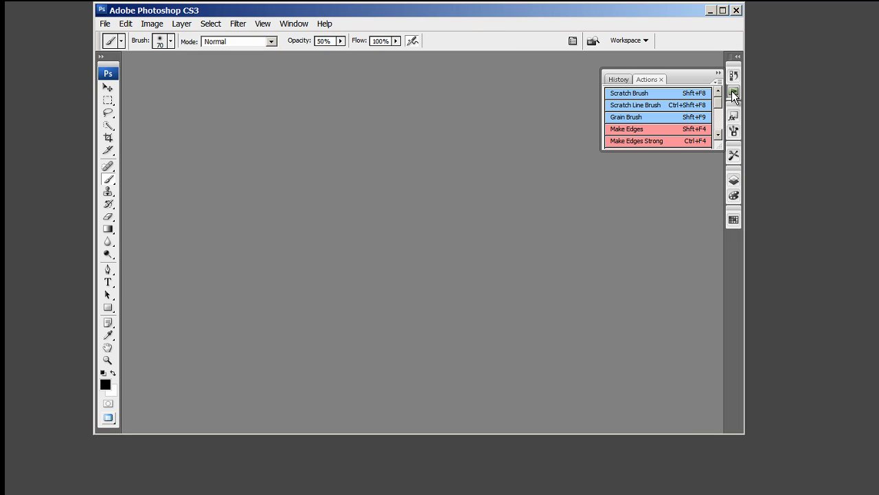
click(717, 81)
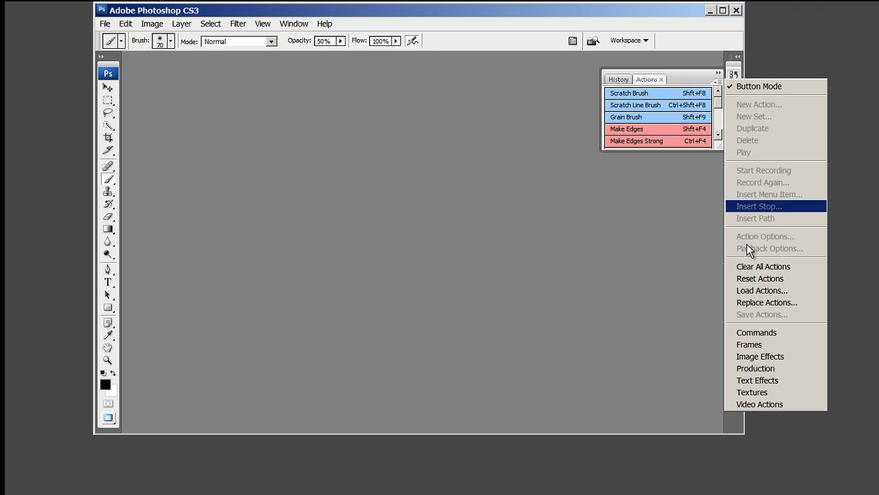
click(756, 302)
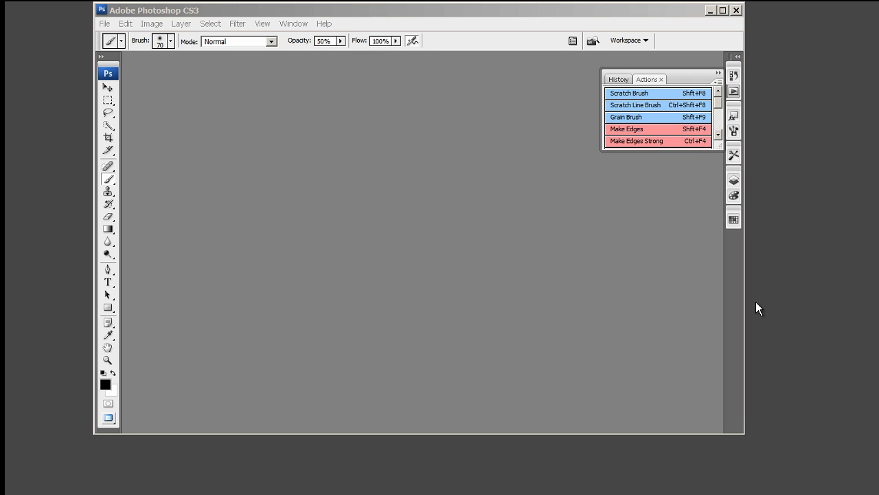
click(182, 158)
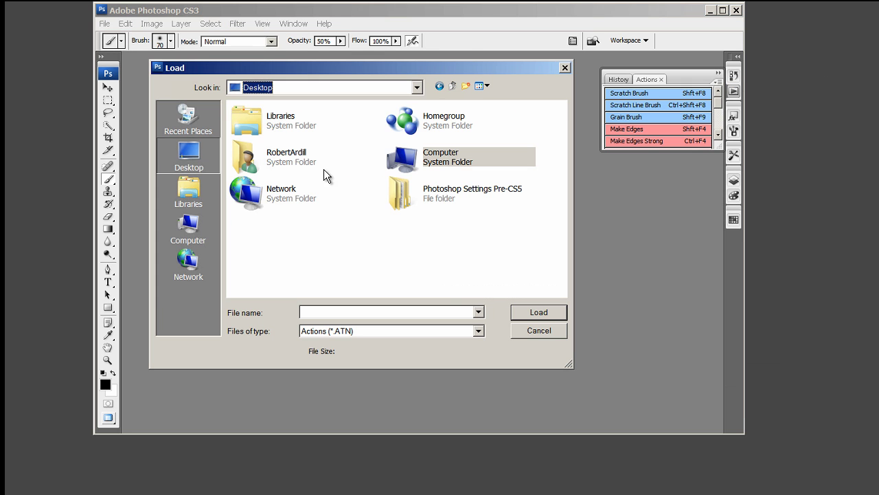
double_click(402, 189)
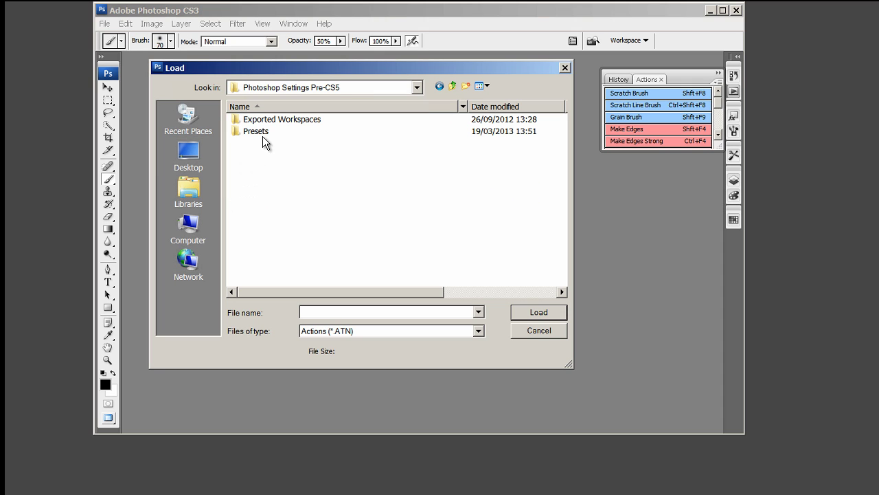
double_click(237, 131)
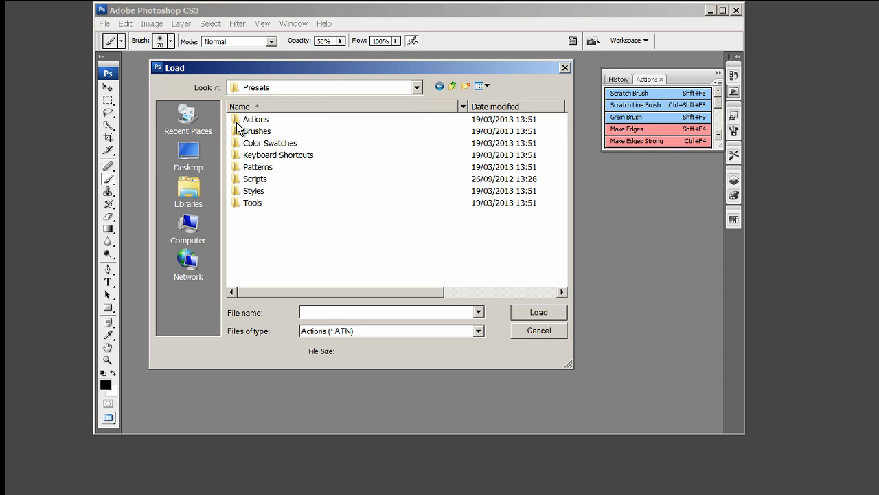
double_click(248, 119)
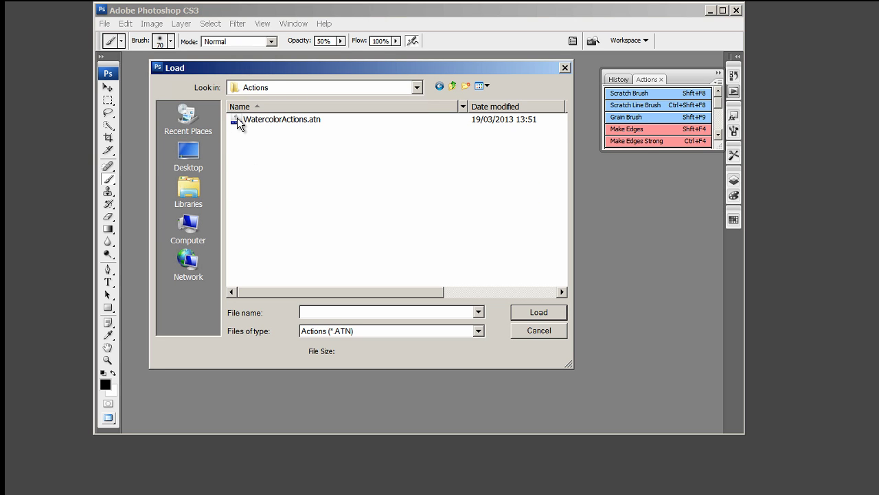
click(241, 121)
Load WatercolorActions.atn, enlarge the Actions palette, toggle Button Mode off and on, then collapse it
click(543, 311)
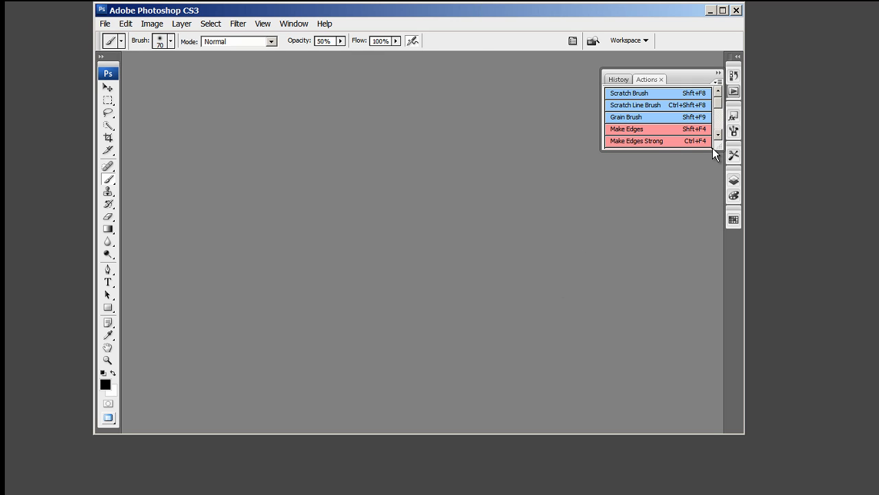
drag(718, 147, 714, 256)
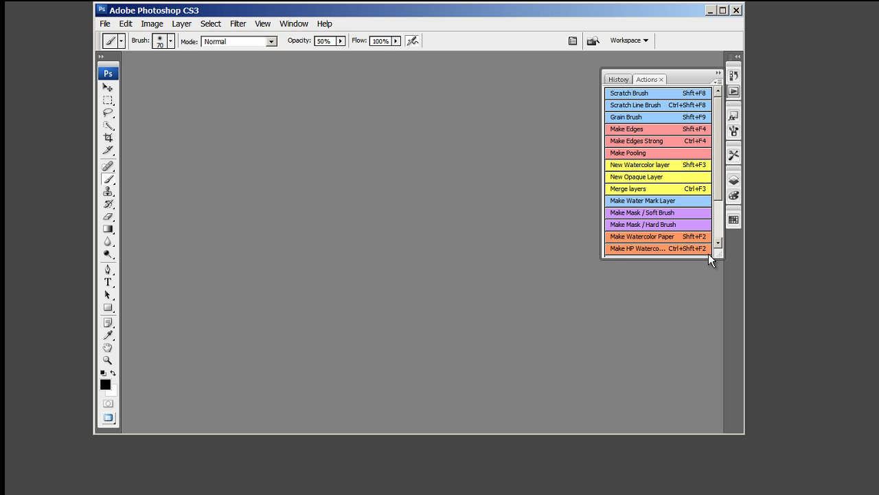
click(718, 81)
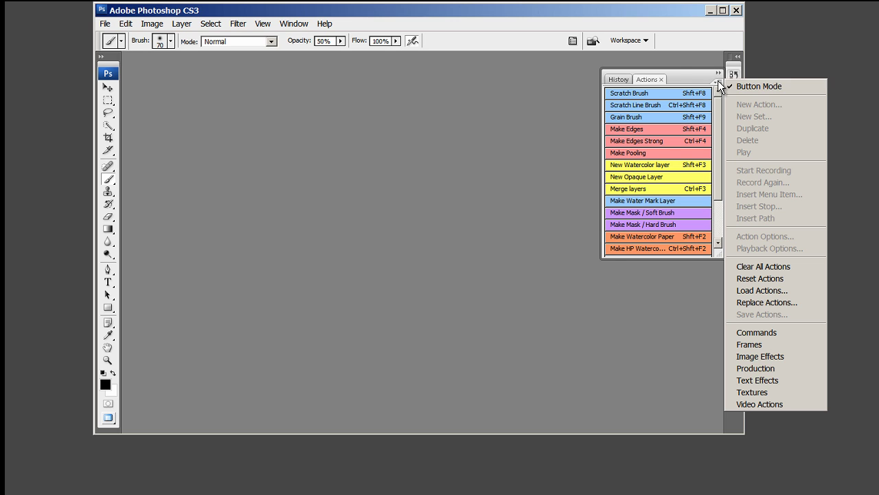
click(744, 84)
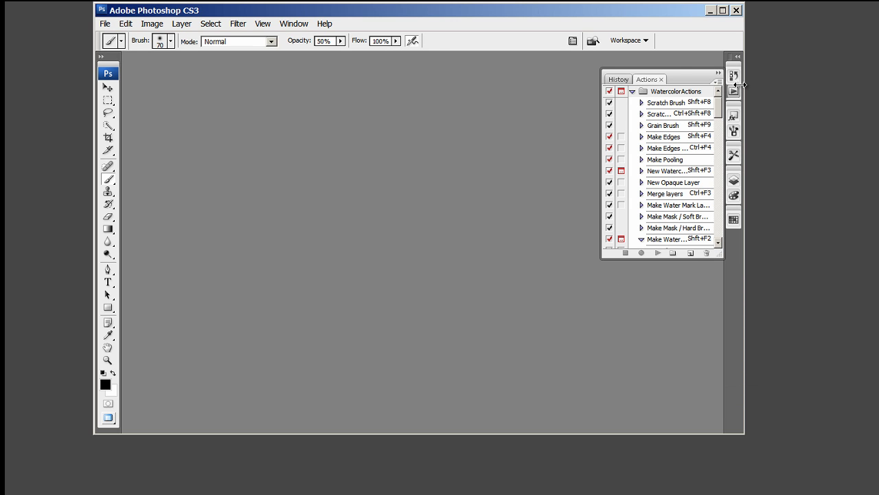
click(717, 83)
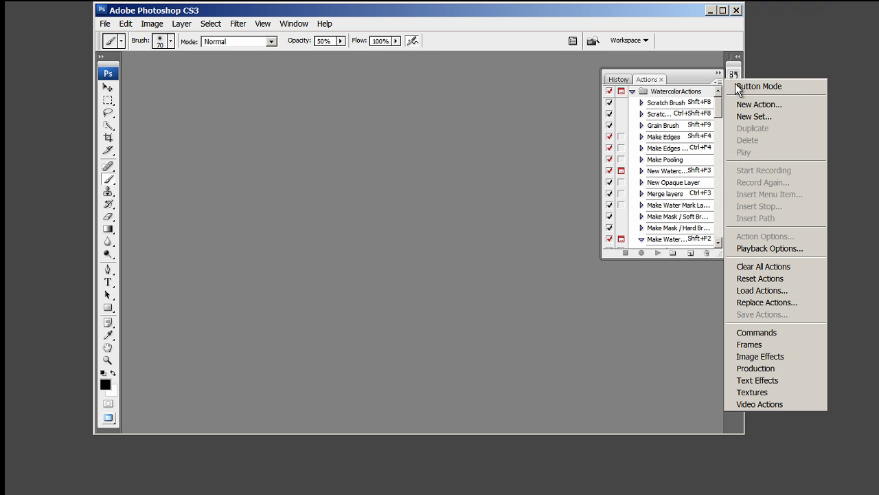
click(743, 84)
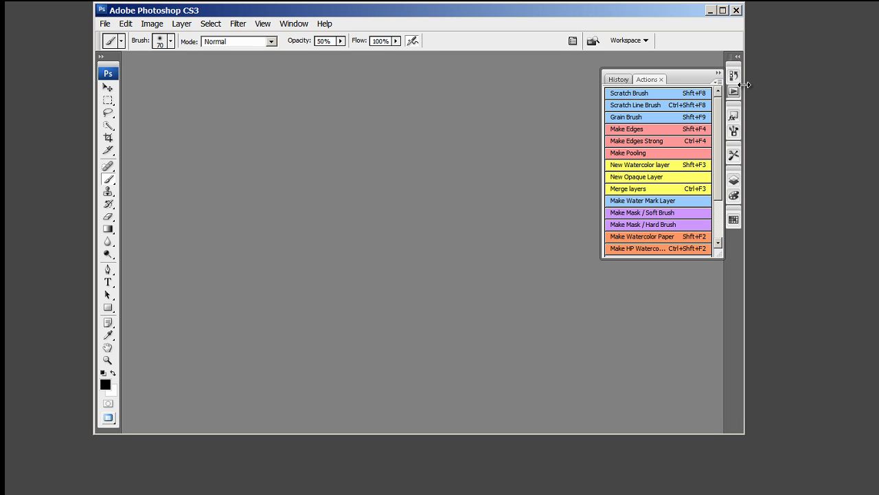
click(733, 91)
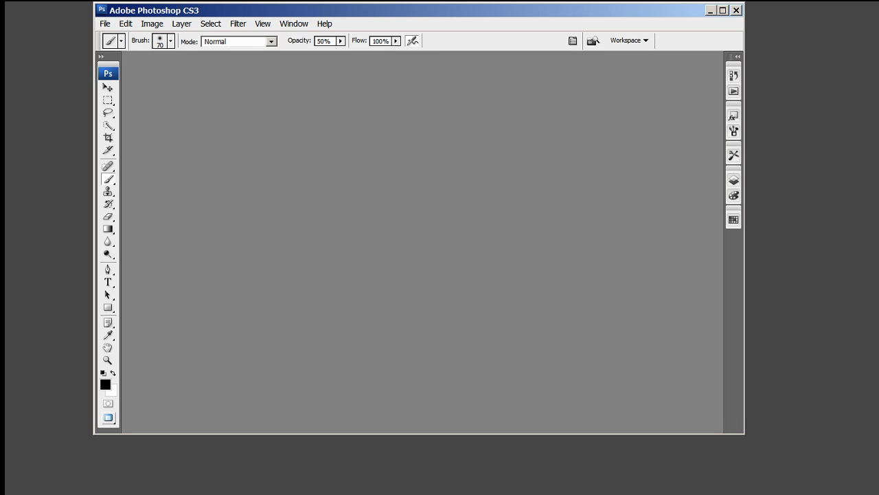
Replace the styles with Watercolor Styles.asl from Photoshop Settings Pre-CS5 > Presets > Styles
click(733, 117)
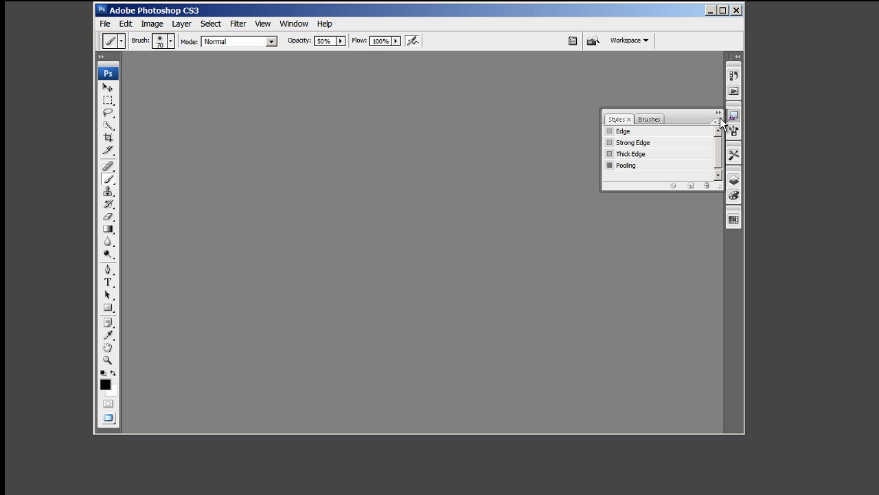
click(718, 122)
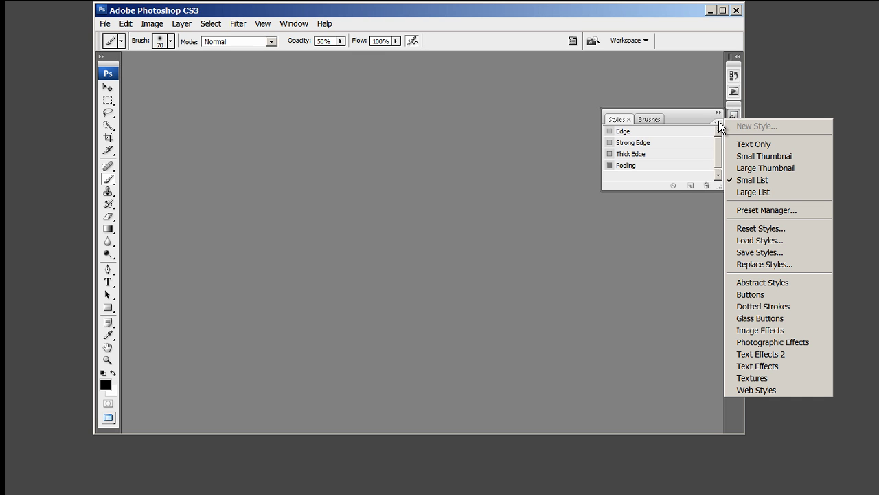
click(747, 264)
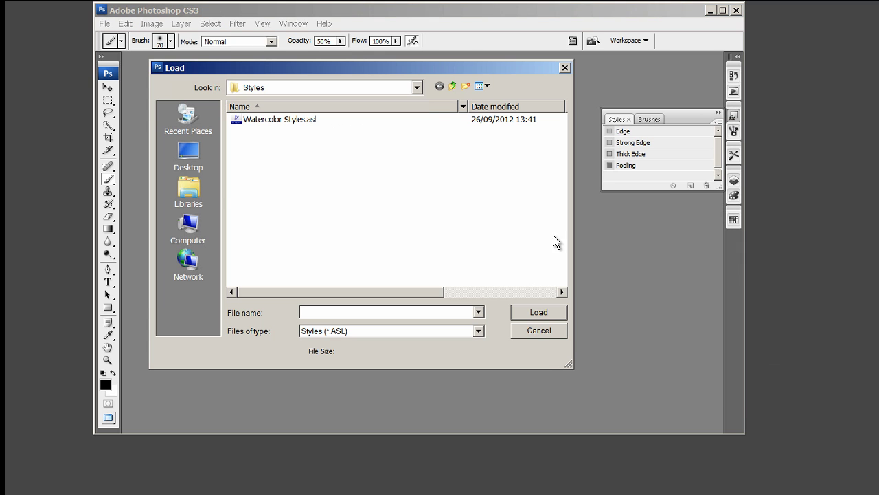
click(188, 154)
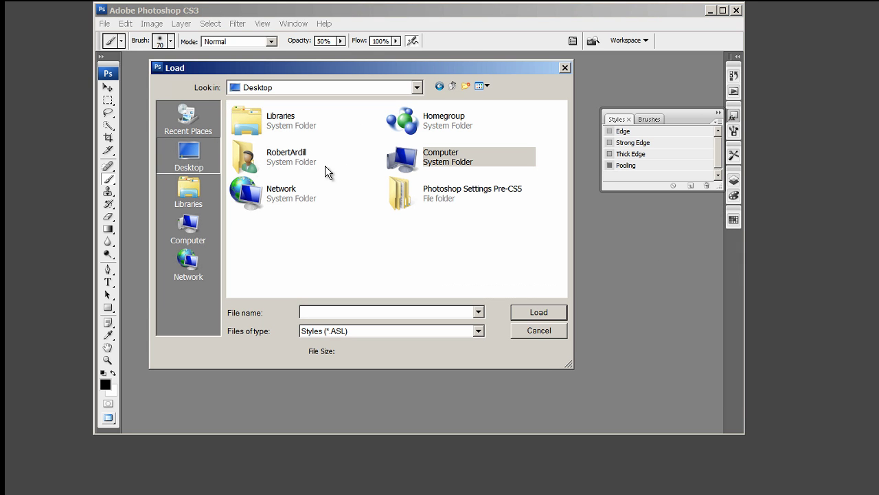
double_click(411, 195)
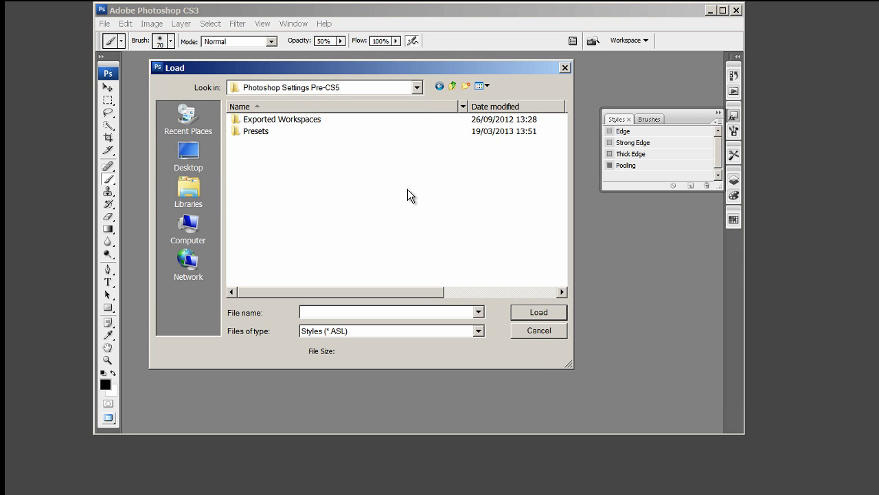
click(247, 133)
double_click(247, 131)
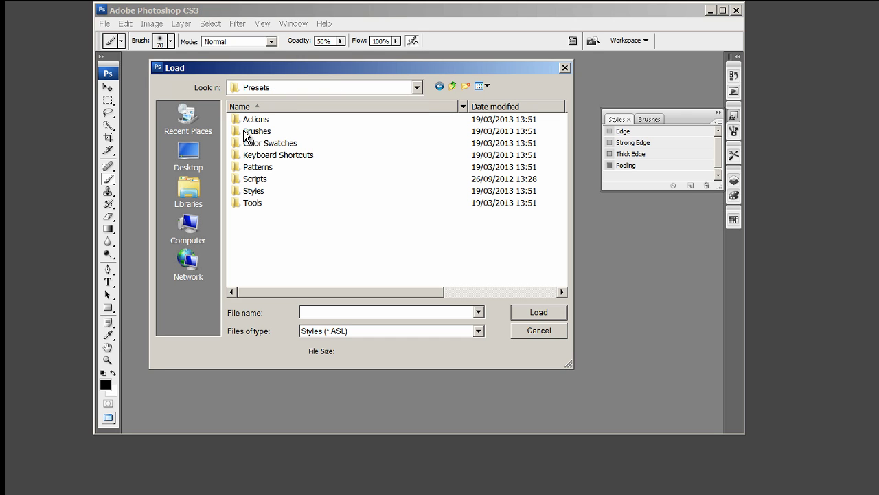
double_click(238, 192)
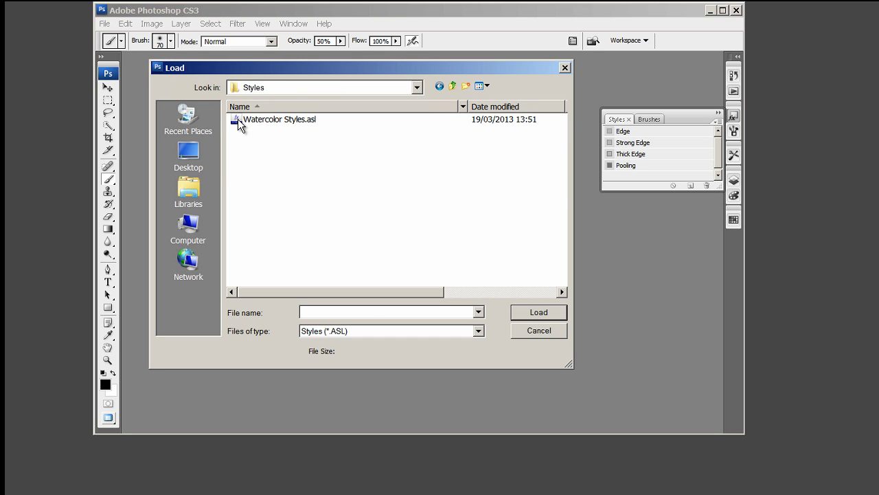
click(247, 121)
click(540, 312)
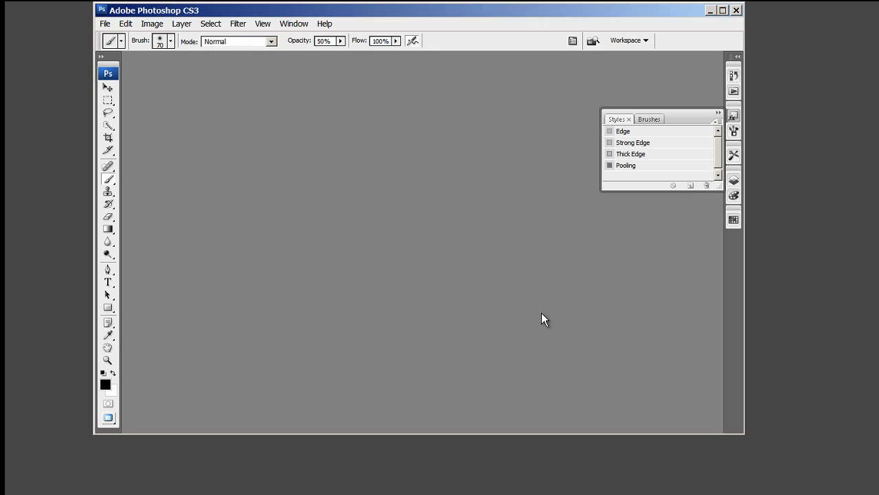
Collapse Styles and replace the brushes with Watercolour Brushes Pre-CS5.abr from Presets > Brushes
click(718, 114)
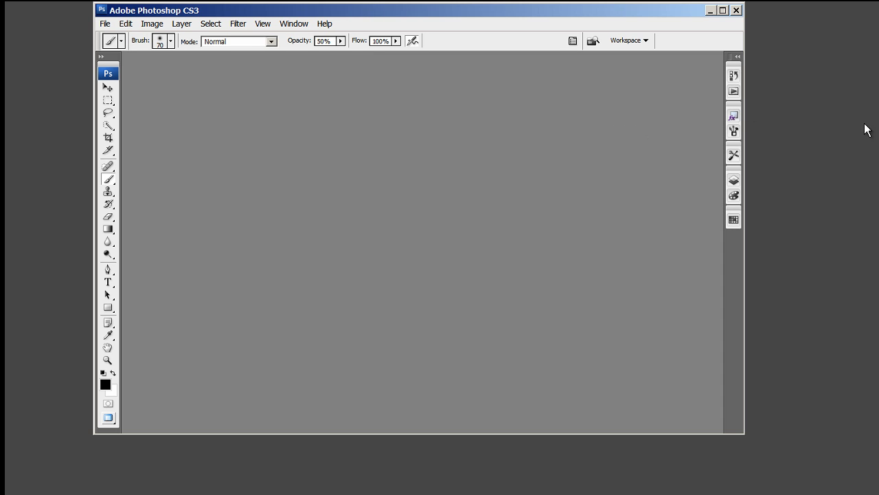
click(734, 131)
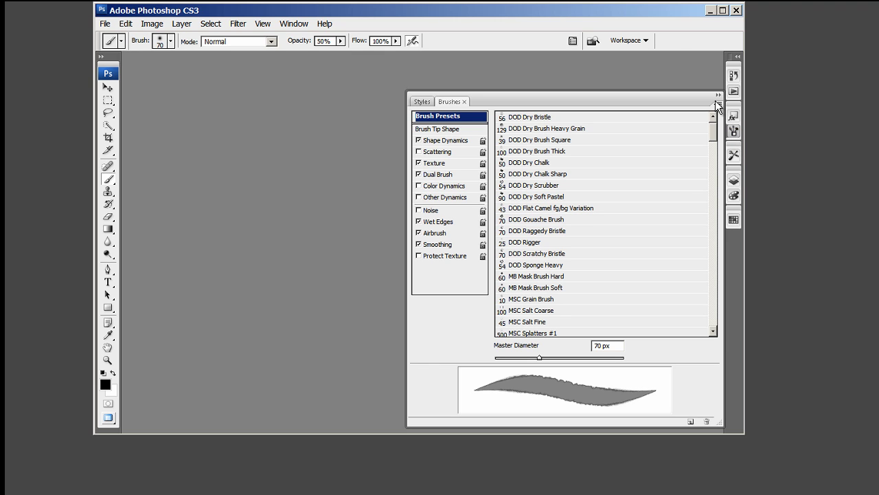
click(718, 105)
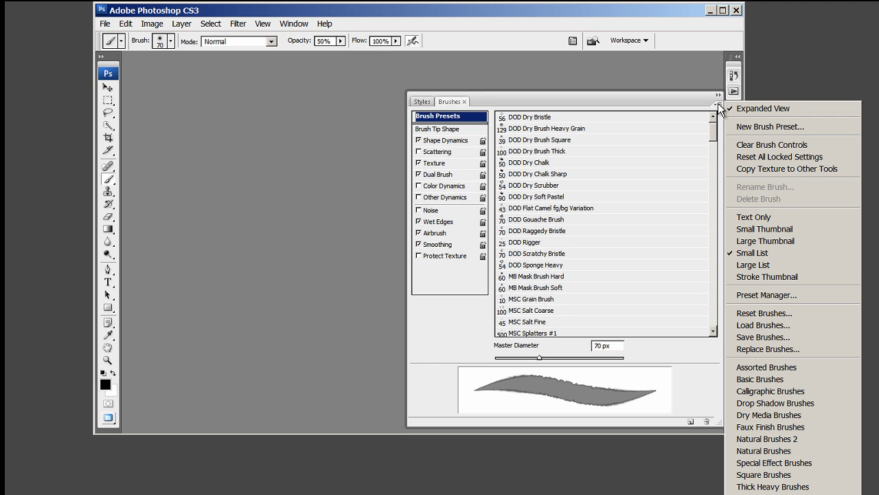
click(745, 351)
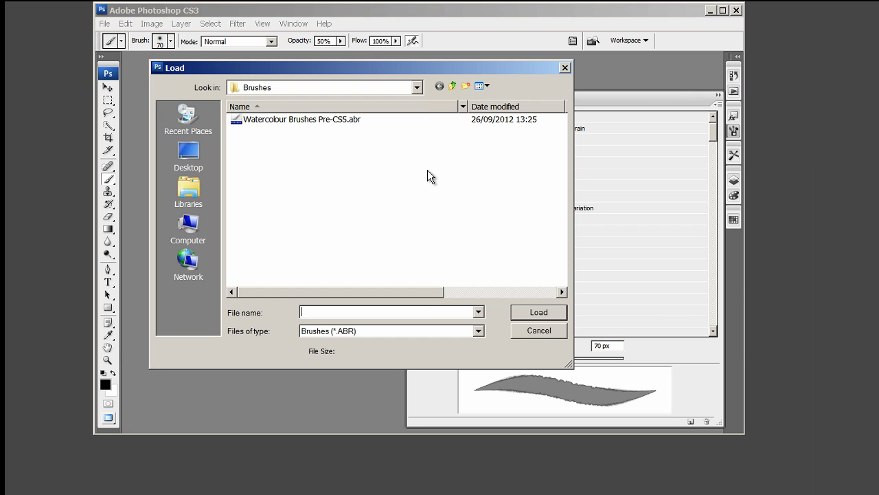
click(189, 156)
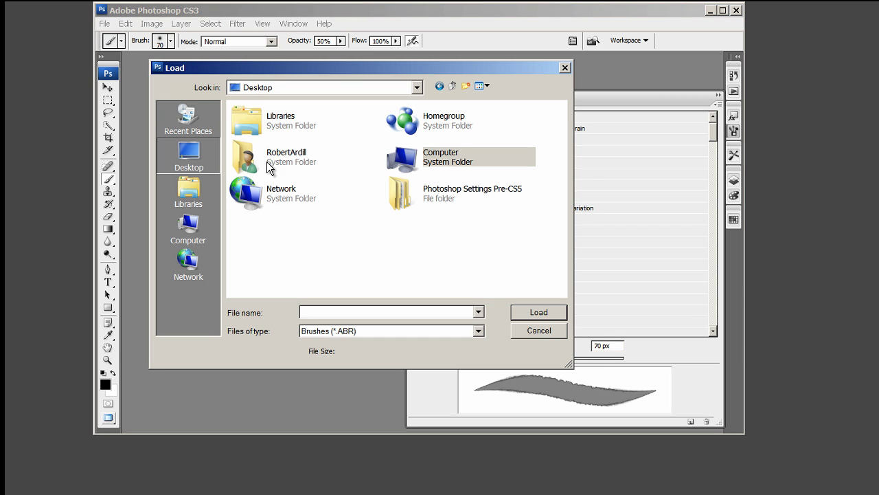
double_click(404, 196)
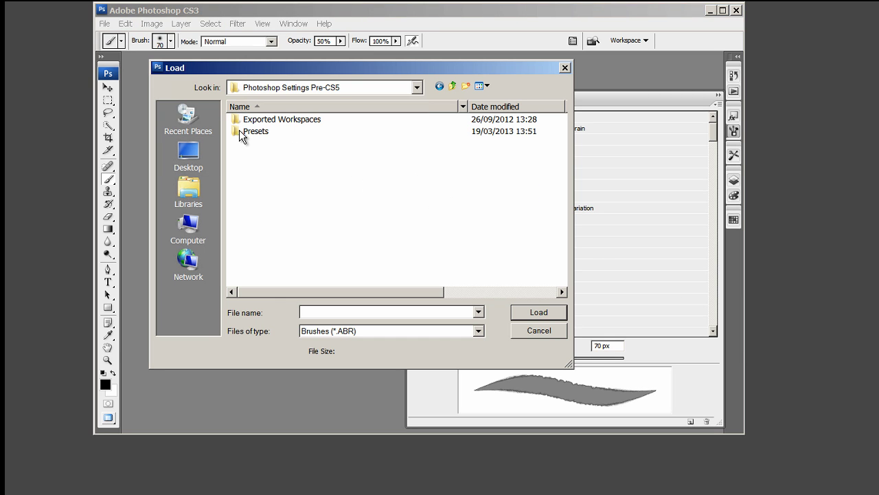
double_click(241, 135)
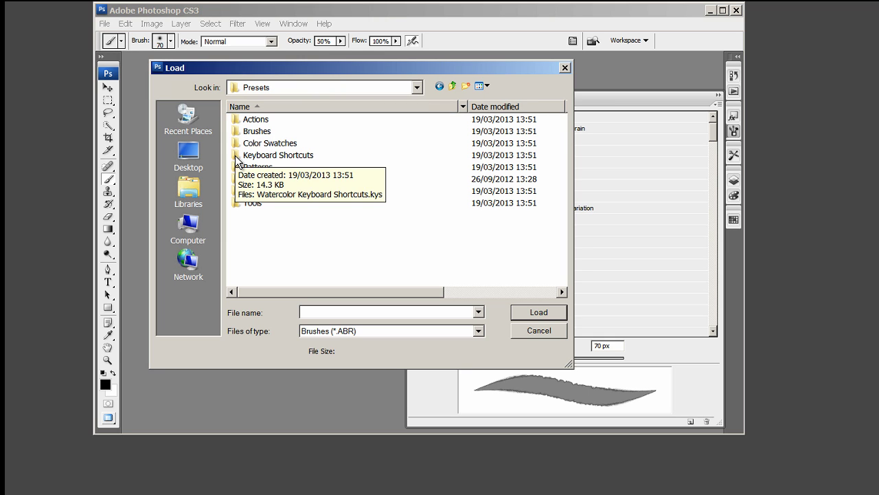
double_click(238, 131)
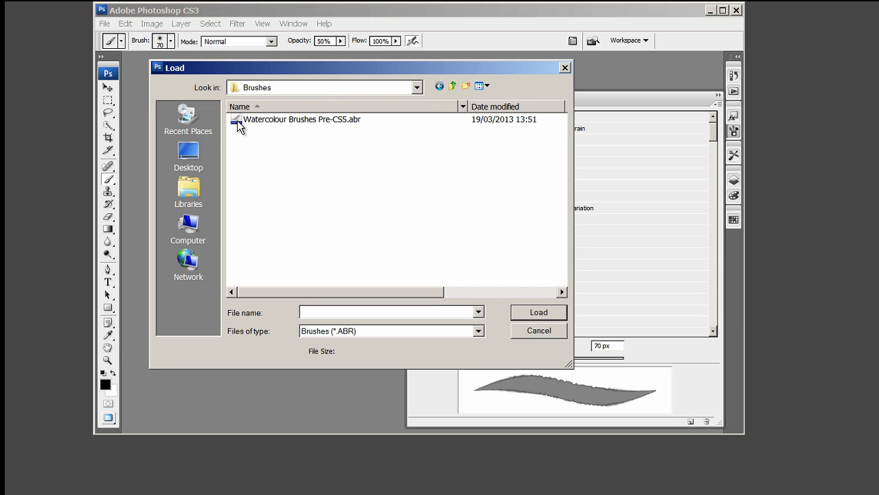
click(238, 120)
click(538, 313)
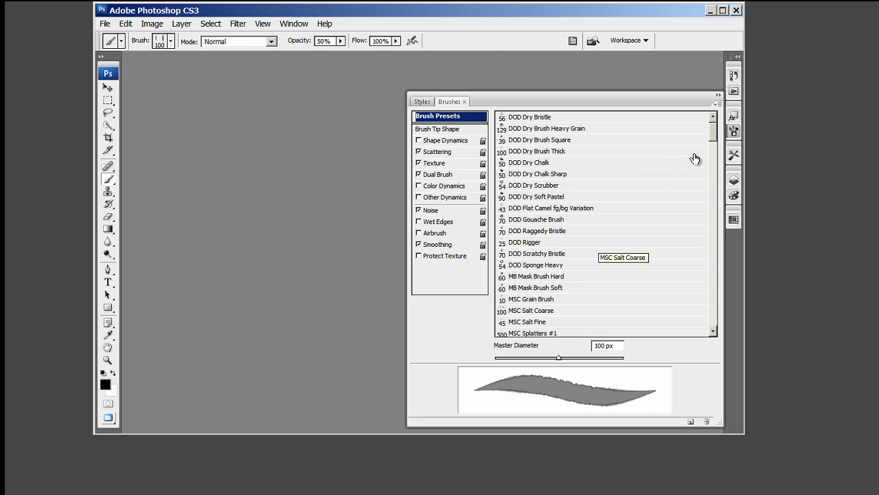
Replace tool presets with Watercolor Tool Presets Pre-CS5.tpl from Presets > Tools and lengthen the palette
click(718, 97)
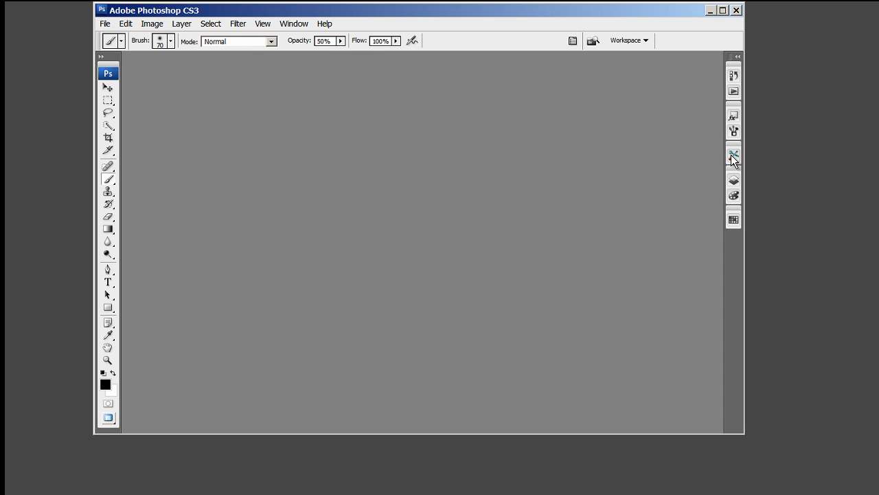
click(733, 155)
click(717, 162)
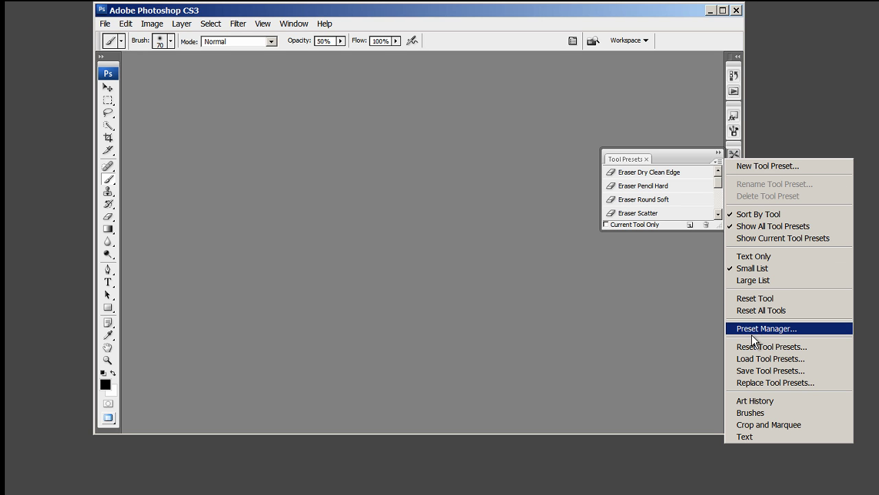
click(753, 381)
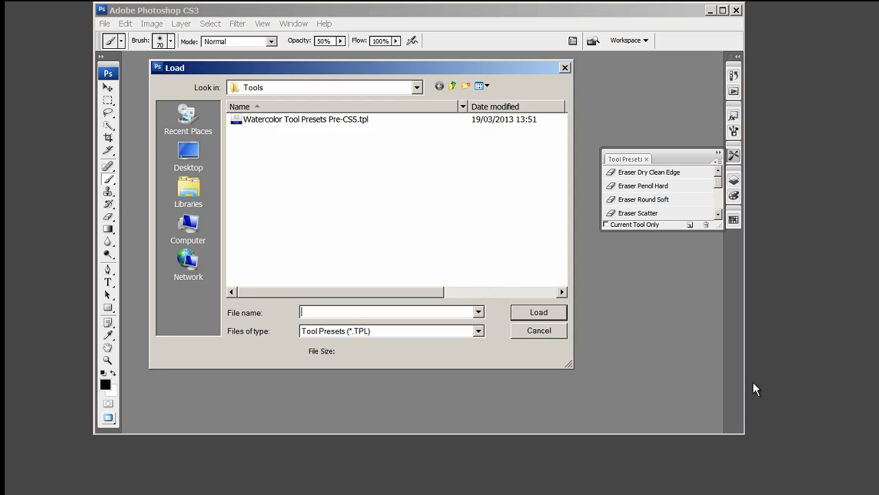
click(188, 157)
double_click(396, 196)
double_click(237, 134)
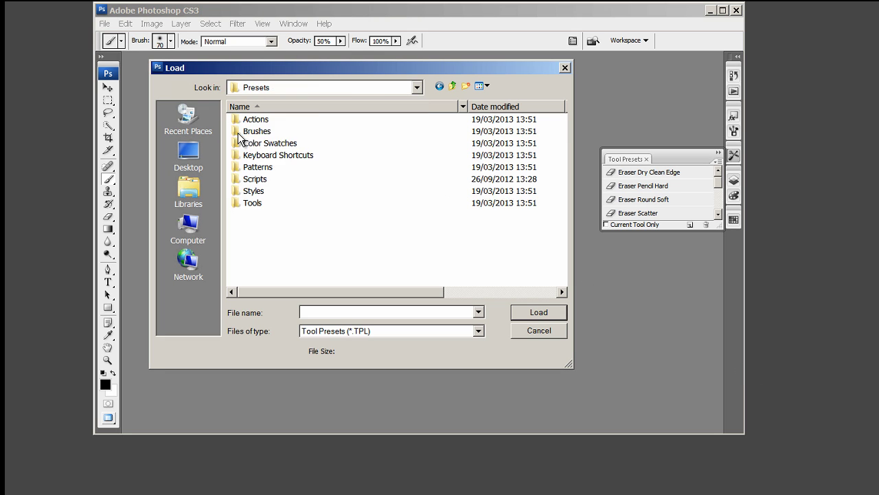
double_click(238, 202)
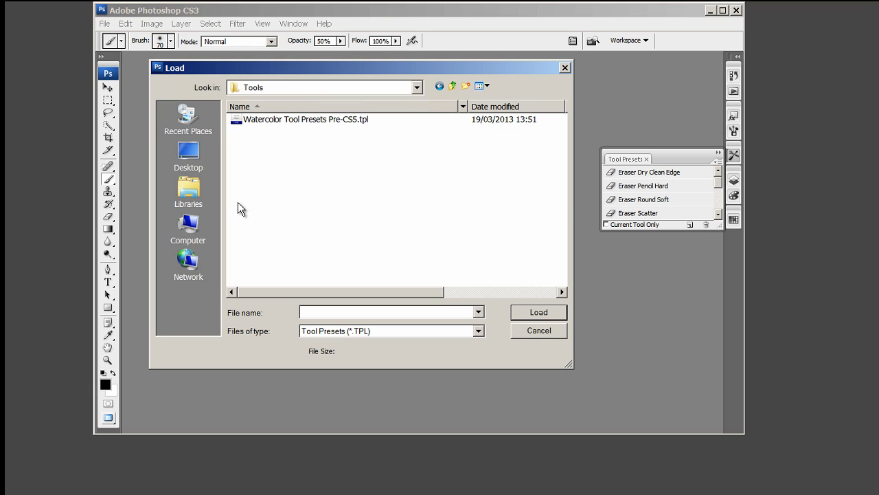
click(238, 121)
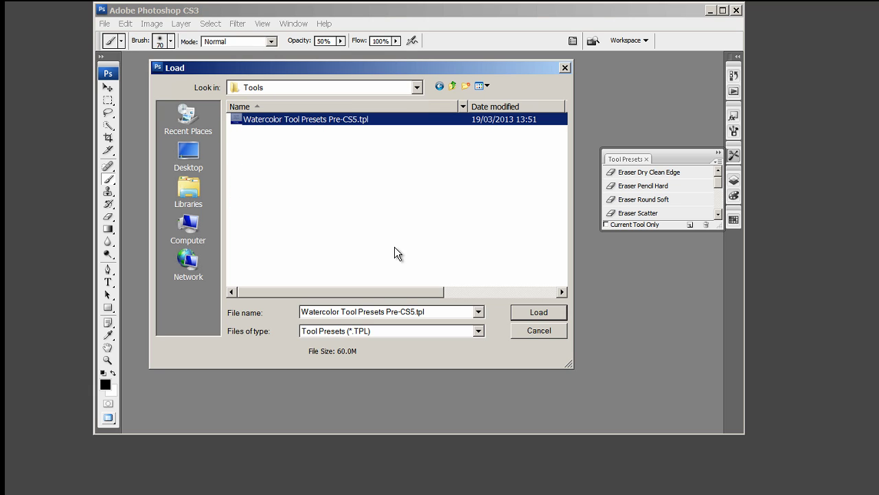
click(540, 312)
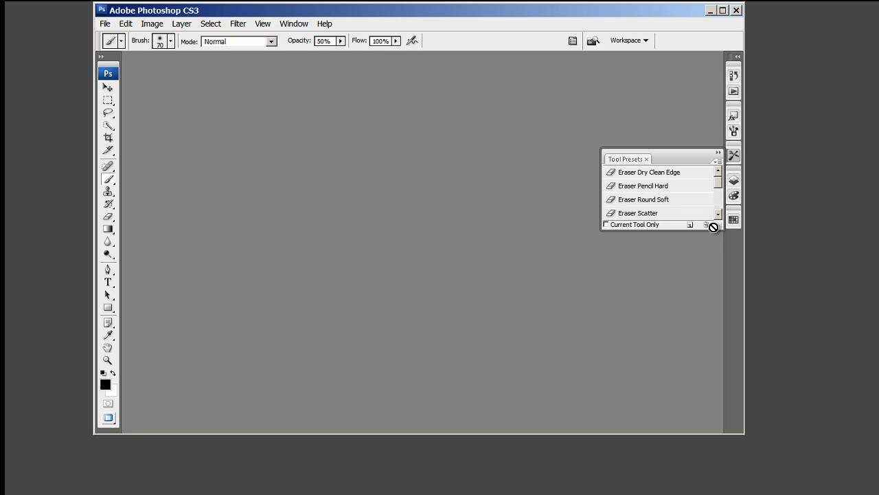
drag(714, 230, 712, 397)
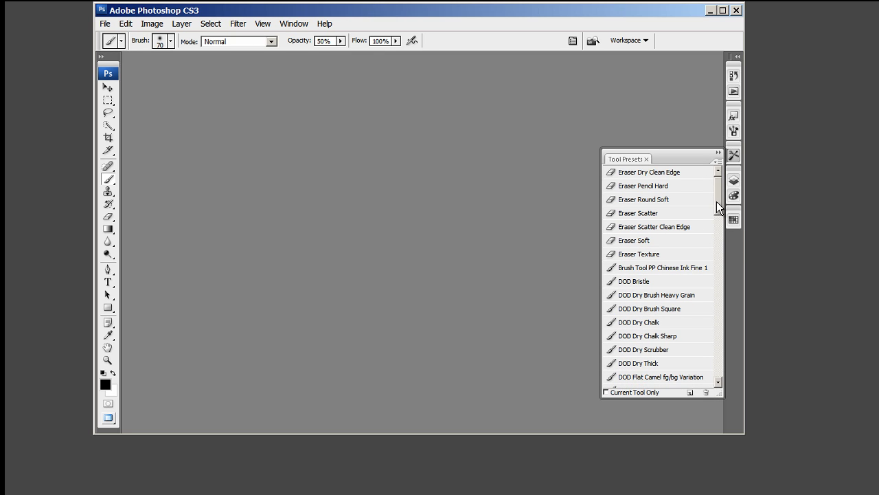
mouse_move(716, 202)
mouse_down()
mouse_move(720, 347)
mouse_move(720, 174)
mouse_up()
Collapse the Tool Presets panel and choose Replace Swatches from the Swatches panel menu
click(718, 155)
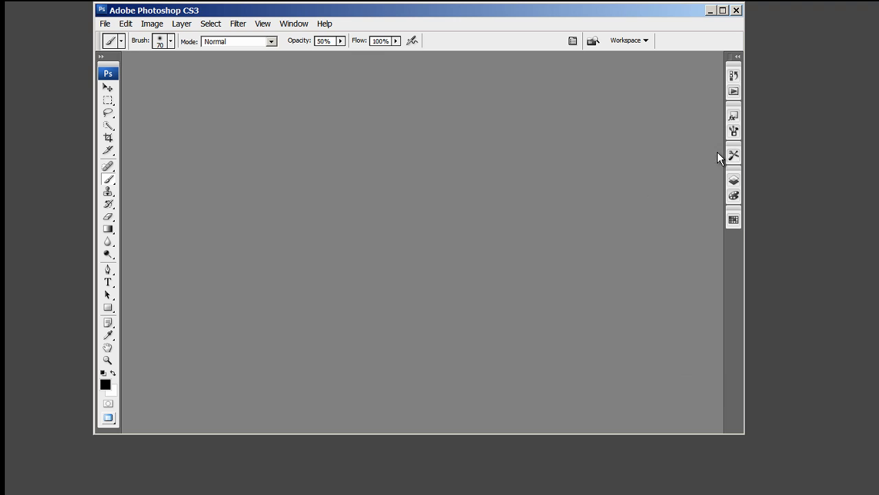
click(733, 219)
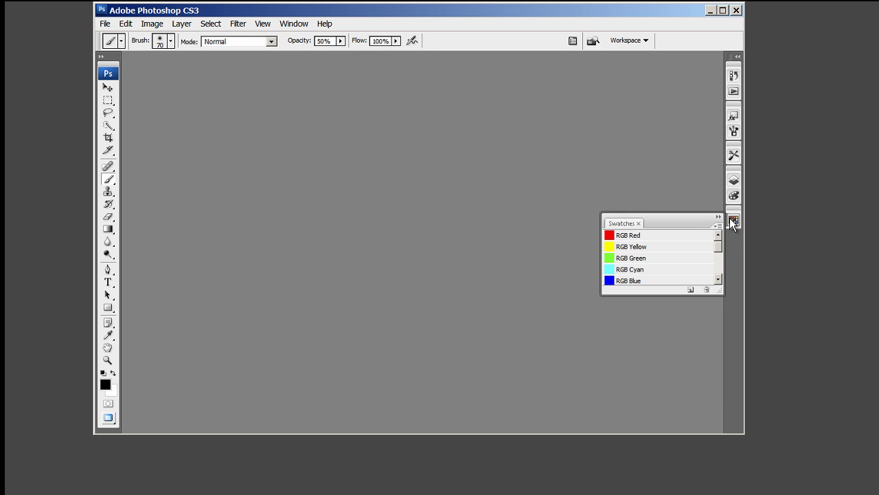
click(718, 225)
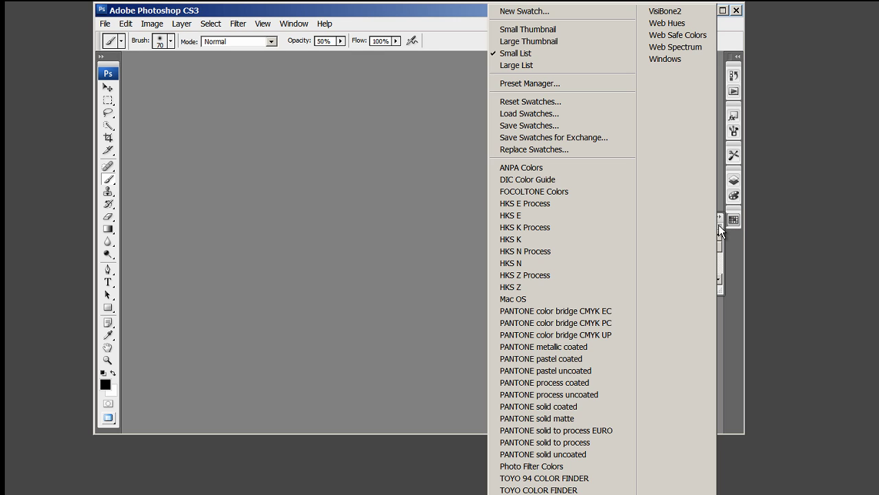
click(576, 151)
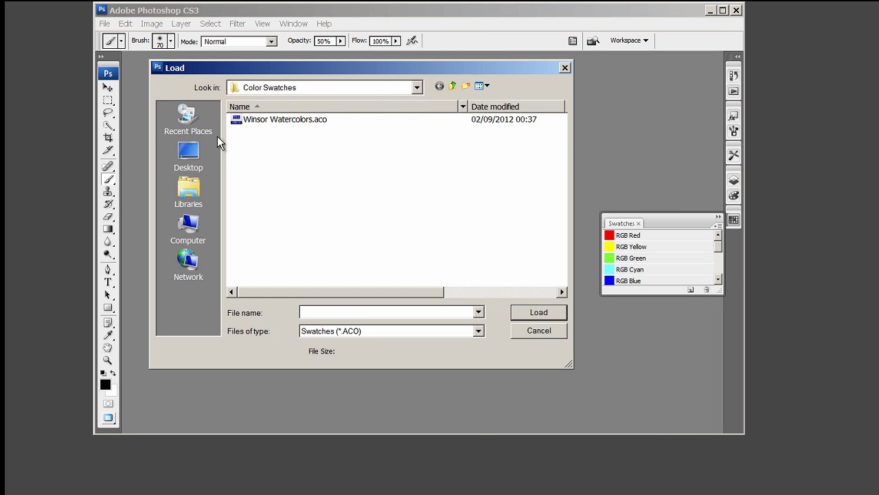
Browse to Desktop > Photoshop Settings Pre-CS5 > Presets > Color Swatches in the file dialog
click(190, 152)
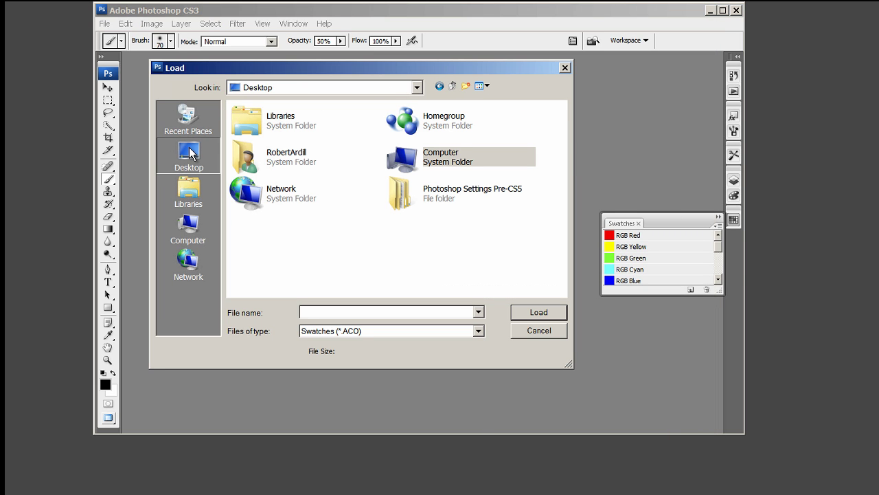
double_click(399, 196)
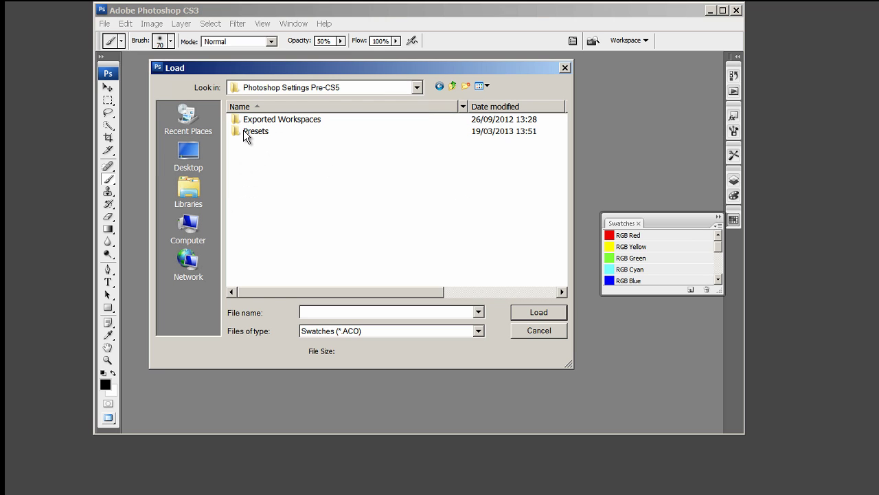
double_click(247, 132)
click(246, 144)
double_click(246, 145)
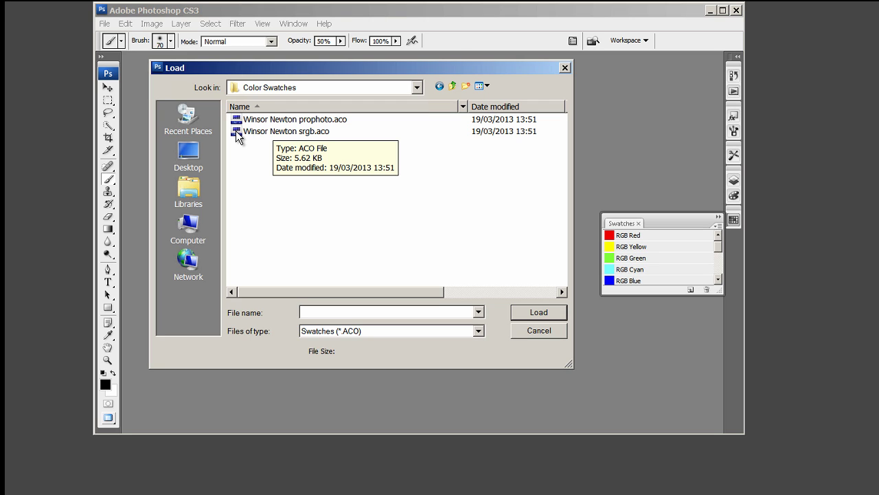
Replace the swatches with Winsor Newton srgb.aco, enlarge the panel, then collapse it
click(235, 131)
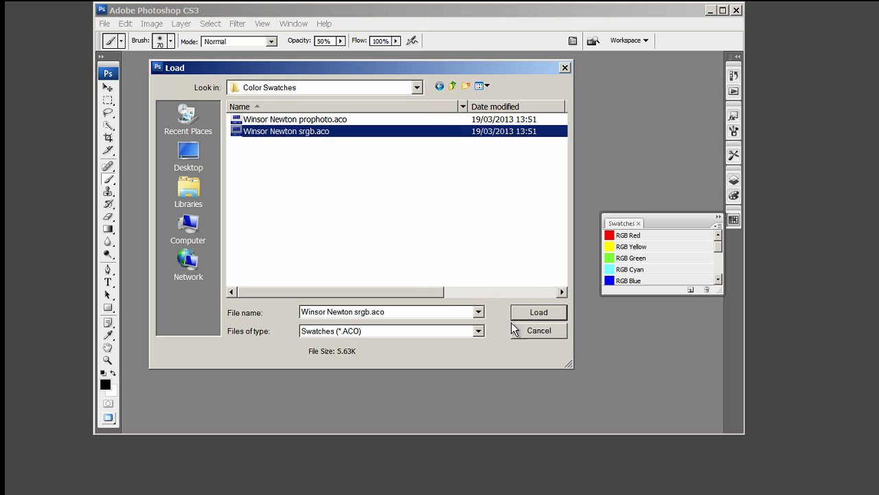
click(548, 313)
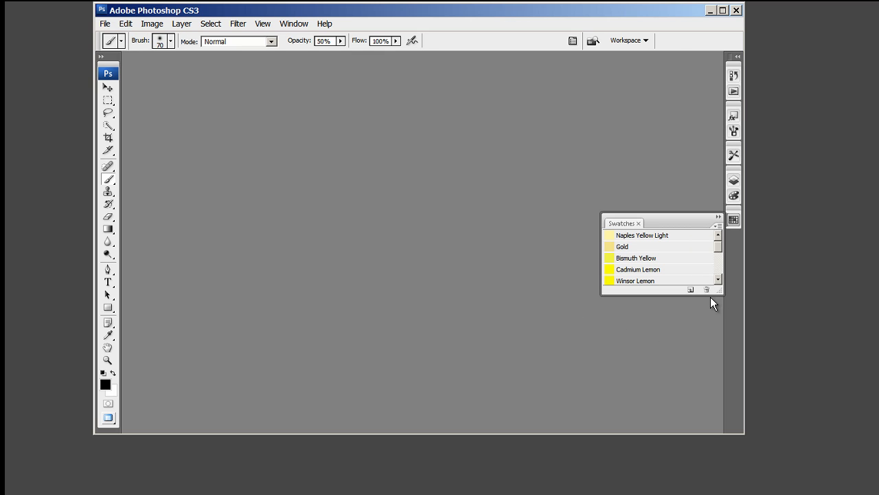
drag(713, 296, 714, 371)
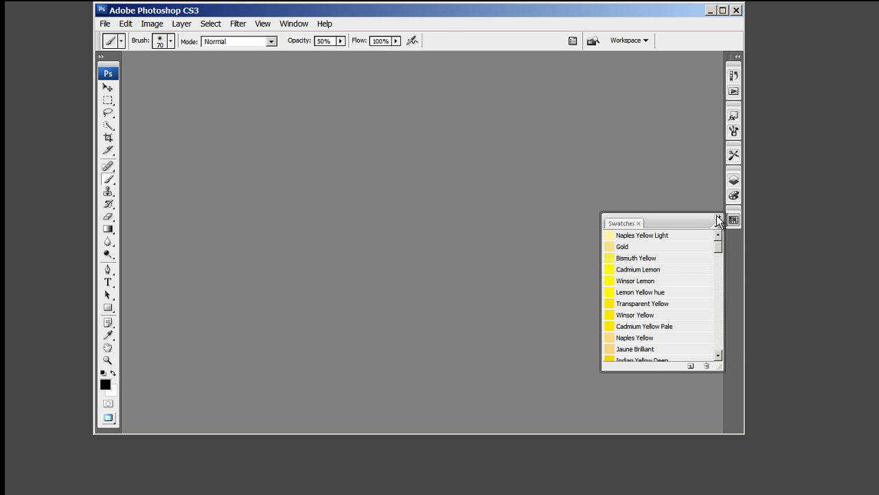
click(719, 218)
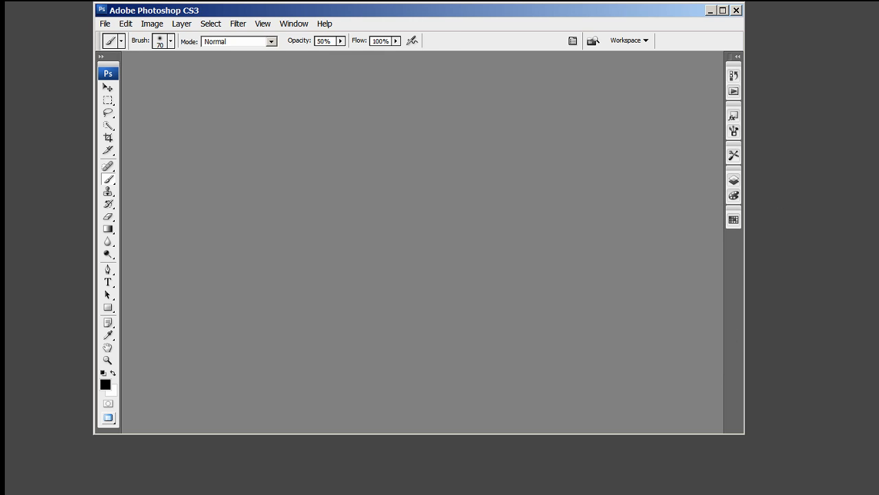